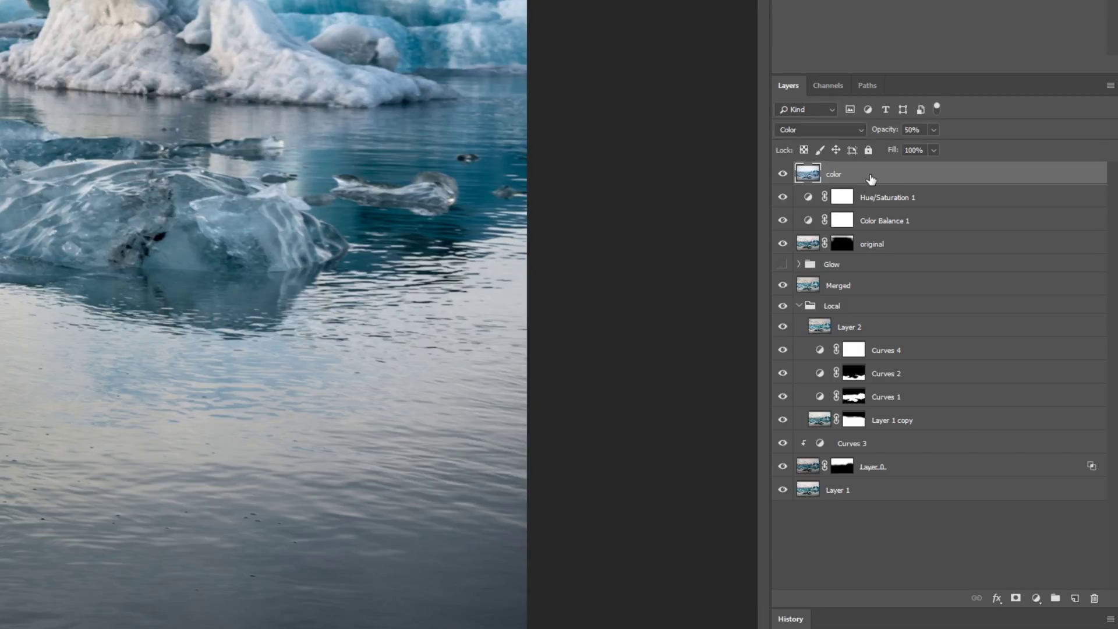
Stamp visible layers into a new layer, then duplicate the whole stack and merge the copies
key(ctrl+shift+alt+e)
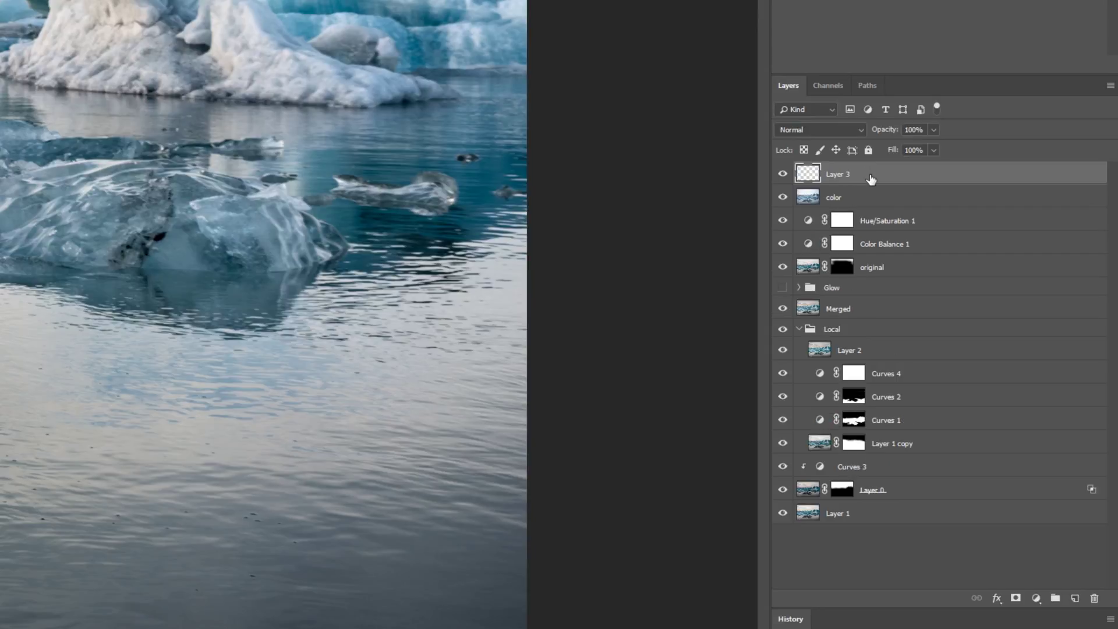
drag(870, 178, 1094, 598)
shift+click(917, 494)
right_click(917, 495)
click(949, 240)
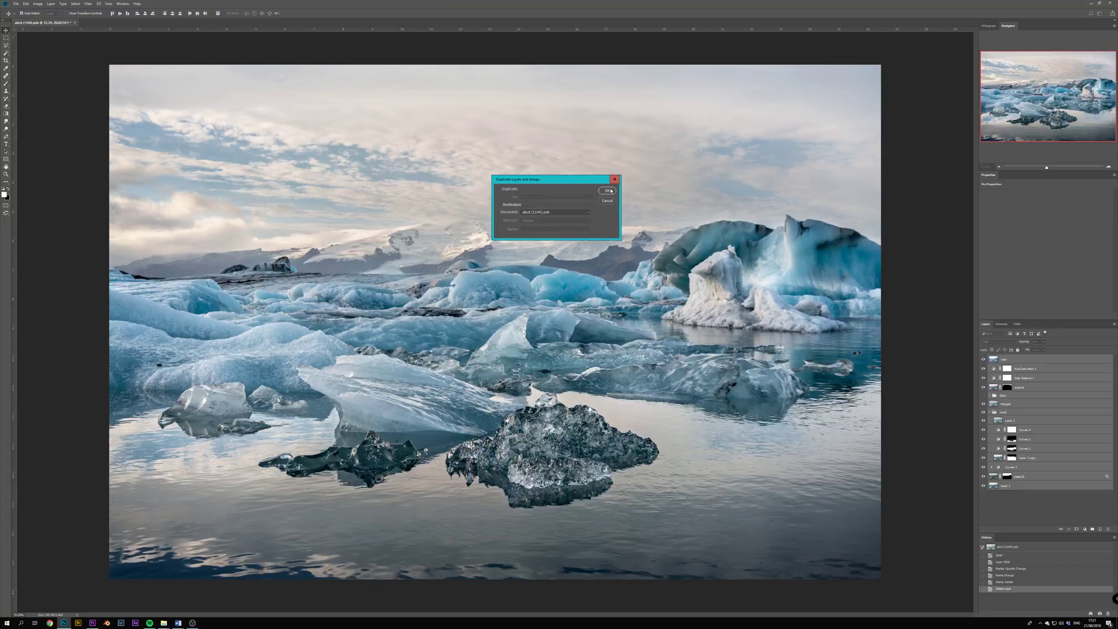
click(611, 190)
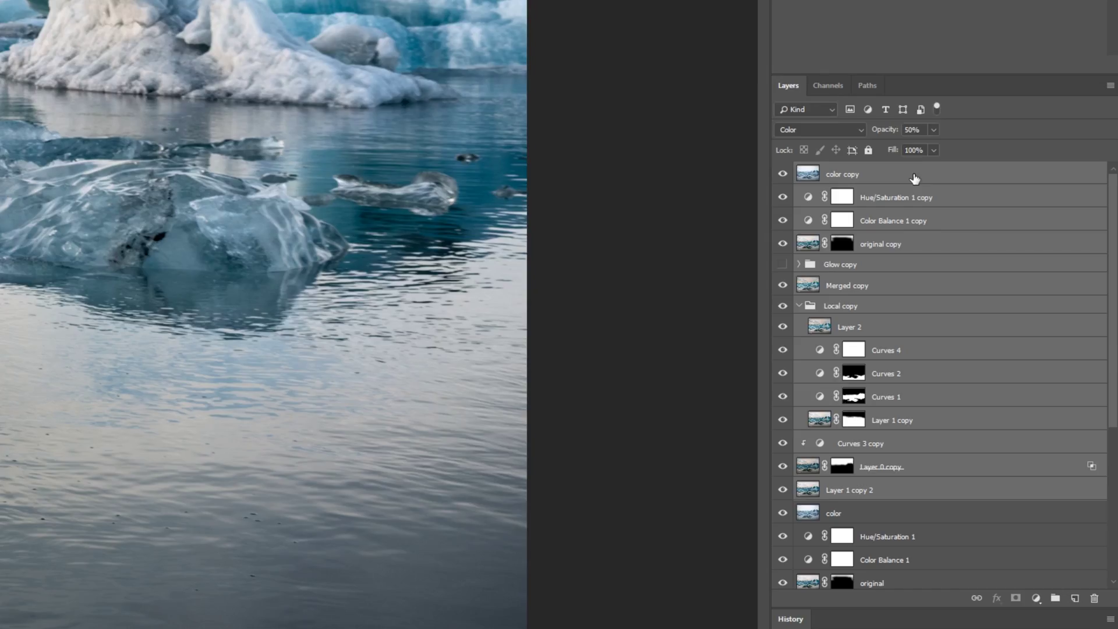
right_click(1037, 360)
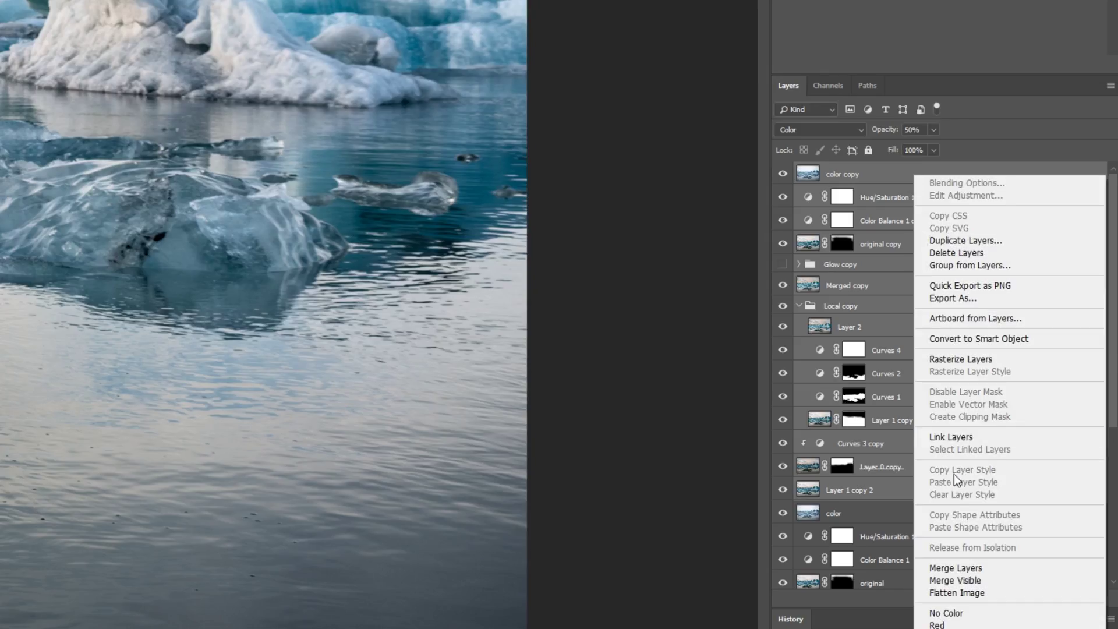
click(956, 568)
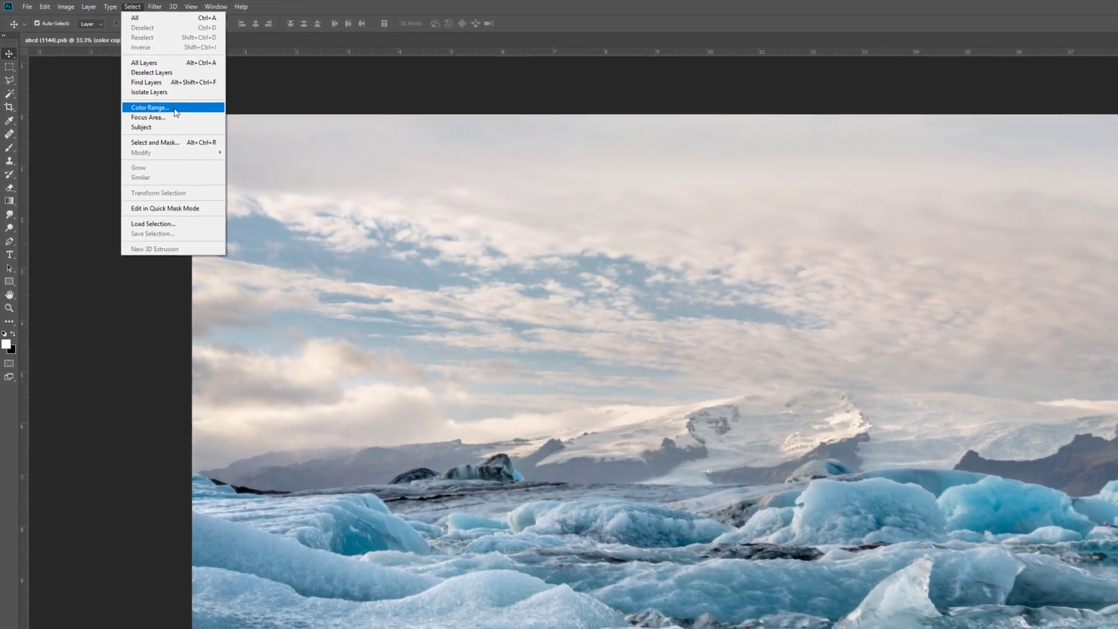
Select Highlights with Color Range, Fuzziness slightly lowered and Black Matte preview
click(166, 119)
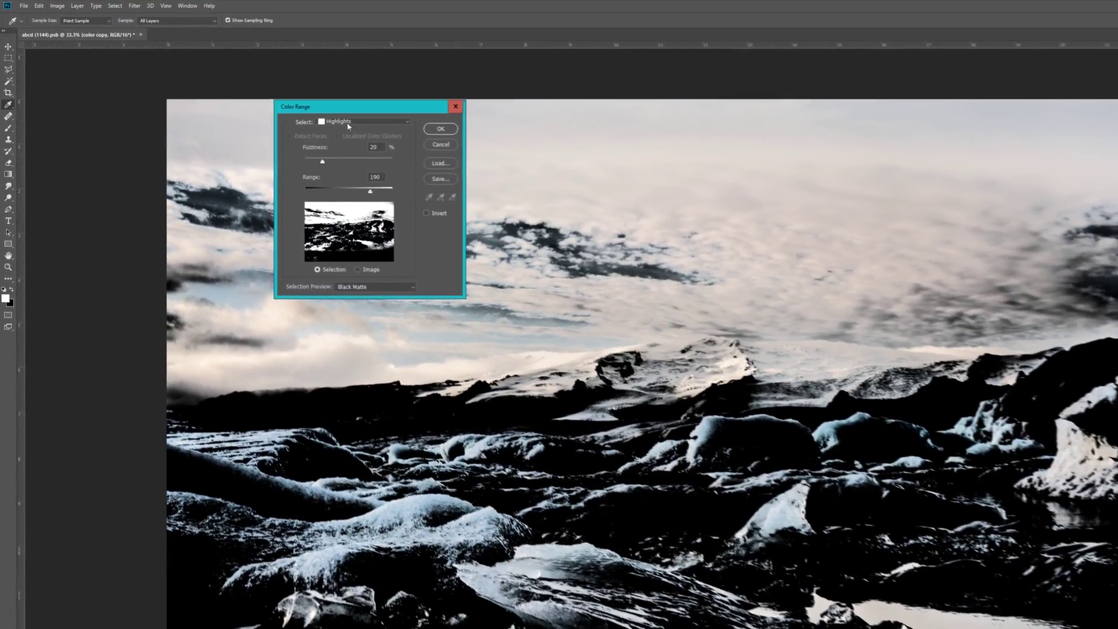
click(402, 134)
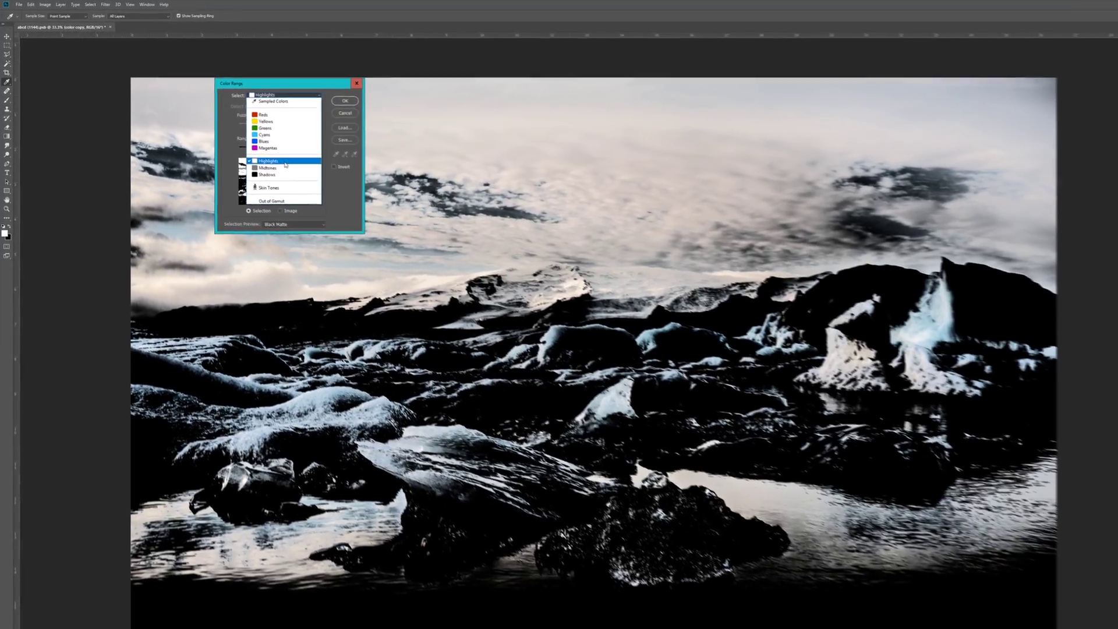
click(306, 183)
drag(219, 109, 243, 128)
click(245, 186)
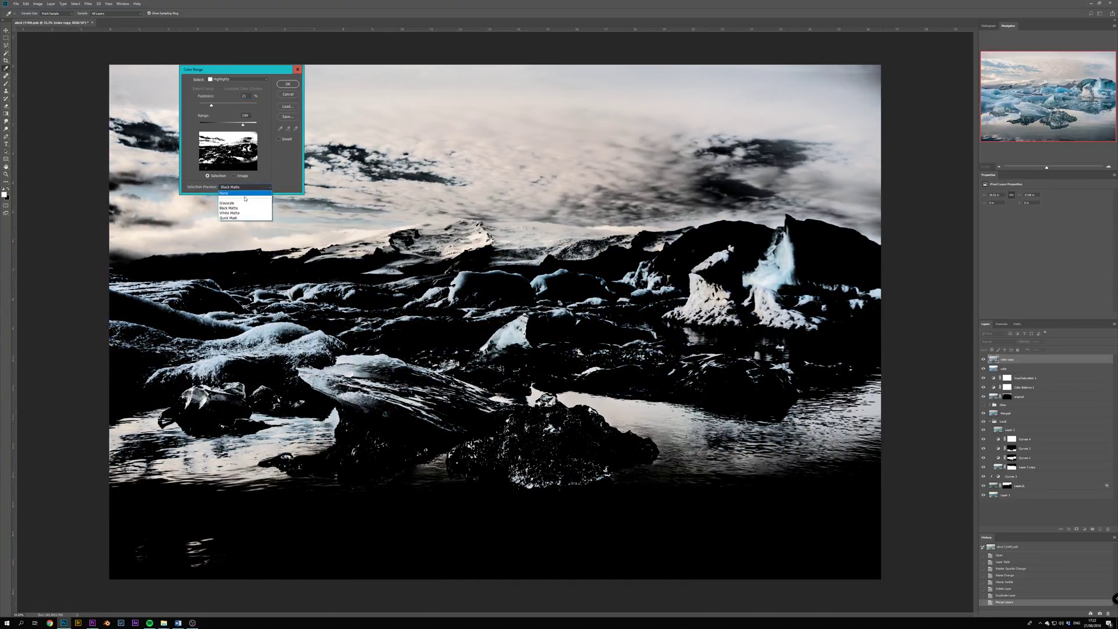
click(241, 205)
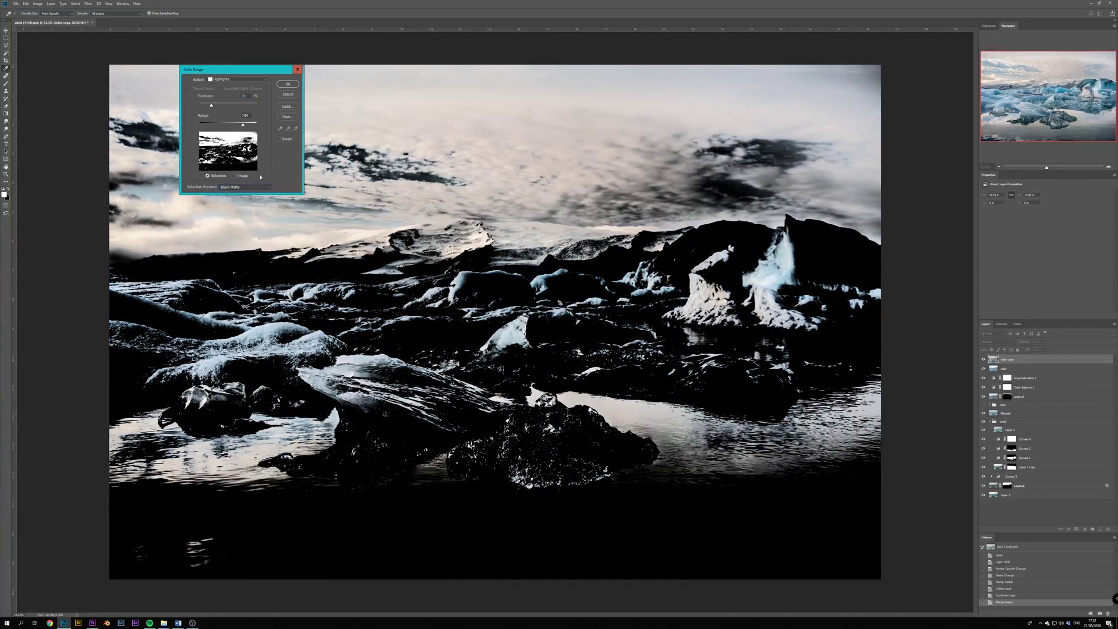
click(287, 85)
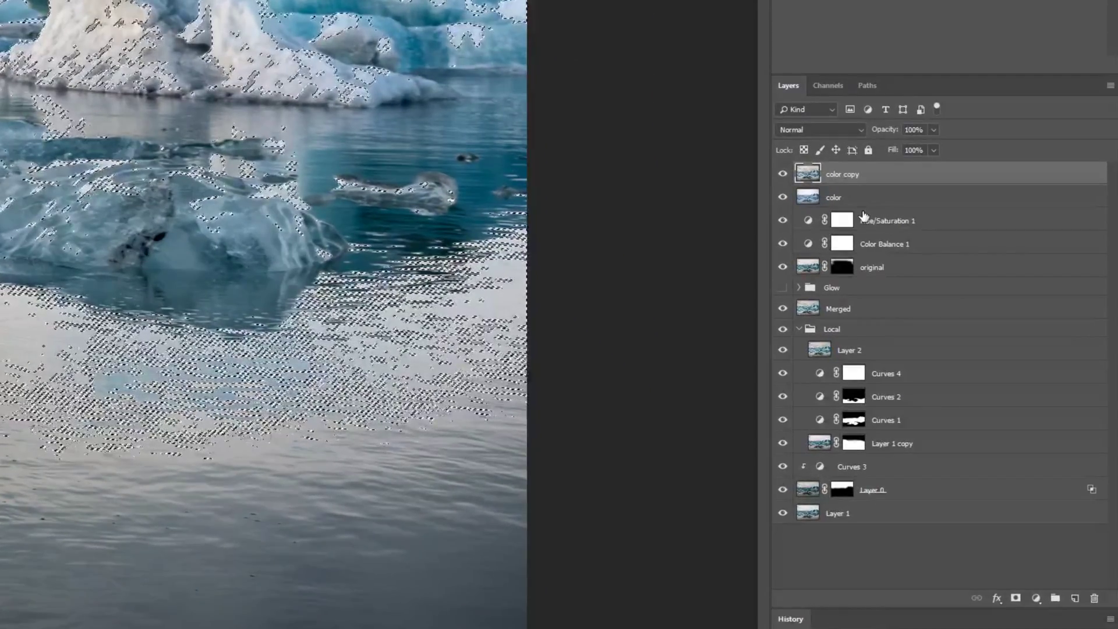
Copy the highlight selection to a new layer named 'Highlights' and rename 'color copy' to 'Glow'
key(ctrl+j)
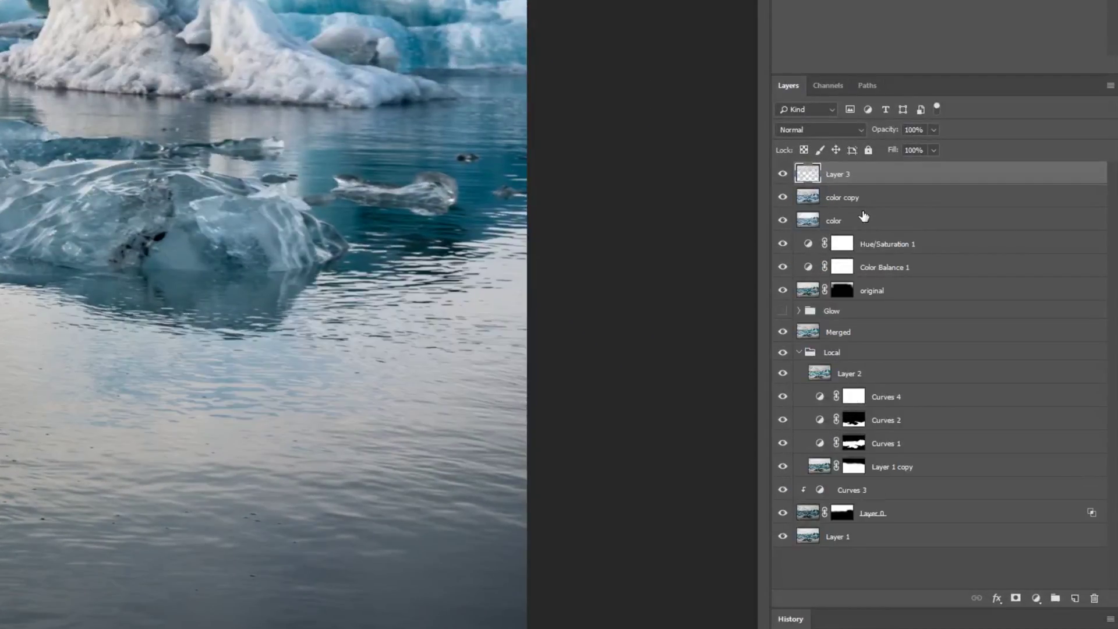
double_click(836, 175)
text(Highlights)
double_click(851, 198)
text(Glow)
Merge the layers from 'color' down to Layer 1 into a single color layer
click(840, 219)
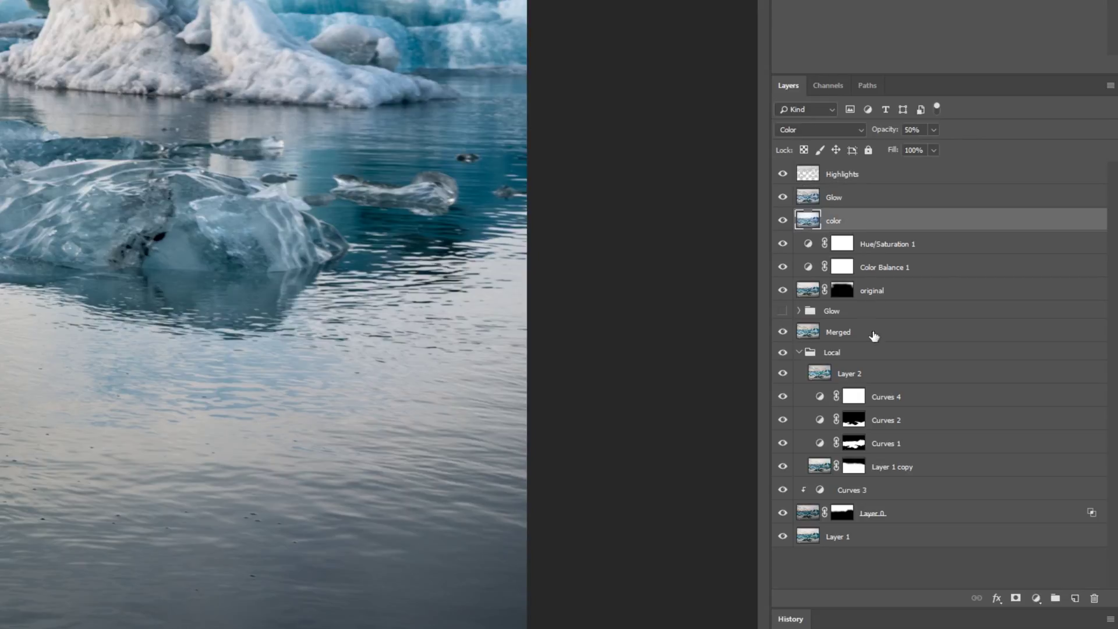
shift+click(840, 542)
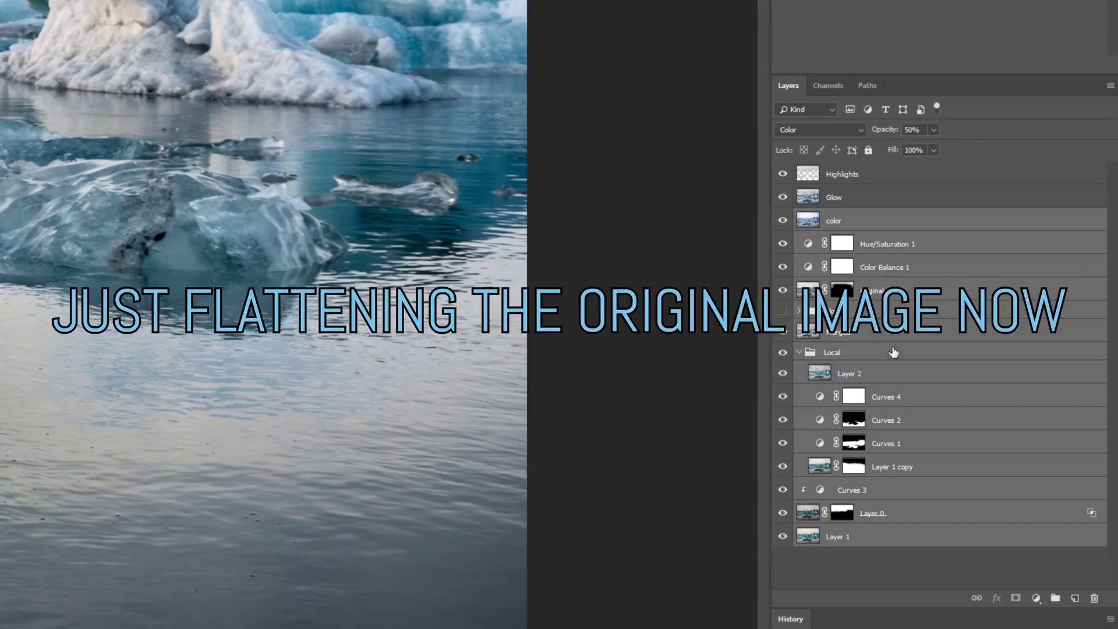
right_click(839, 220)
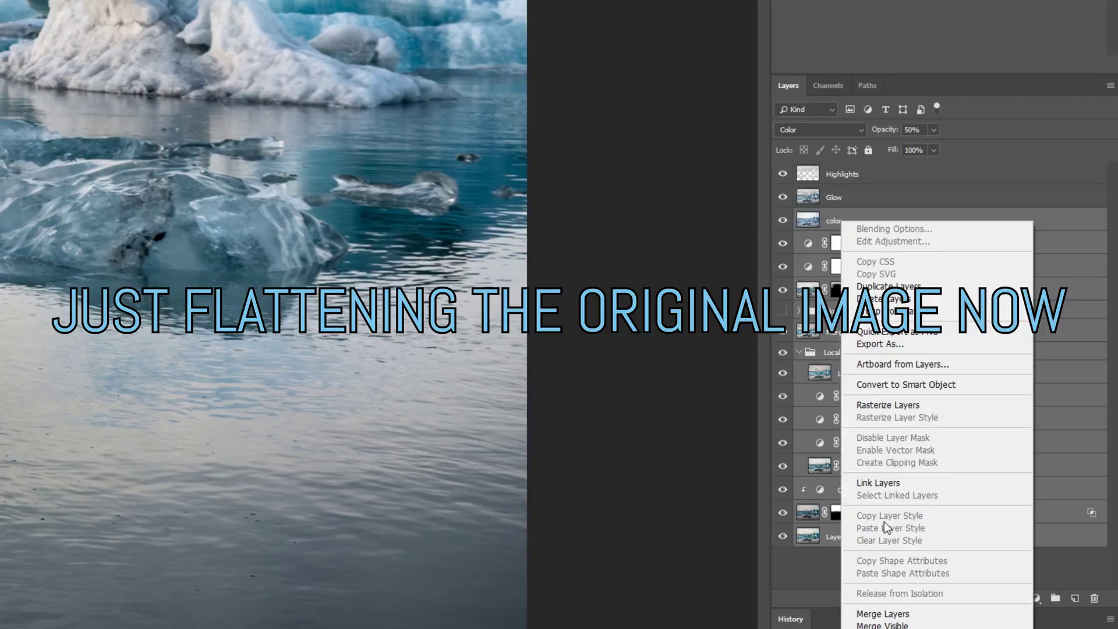
click(890, 614)
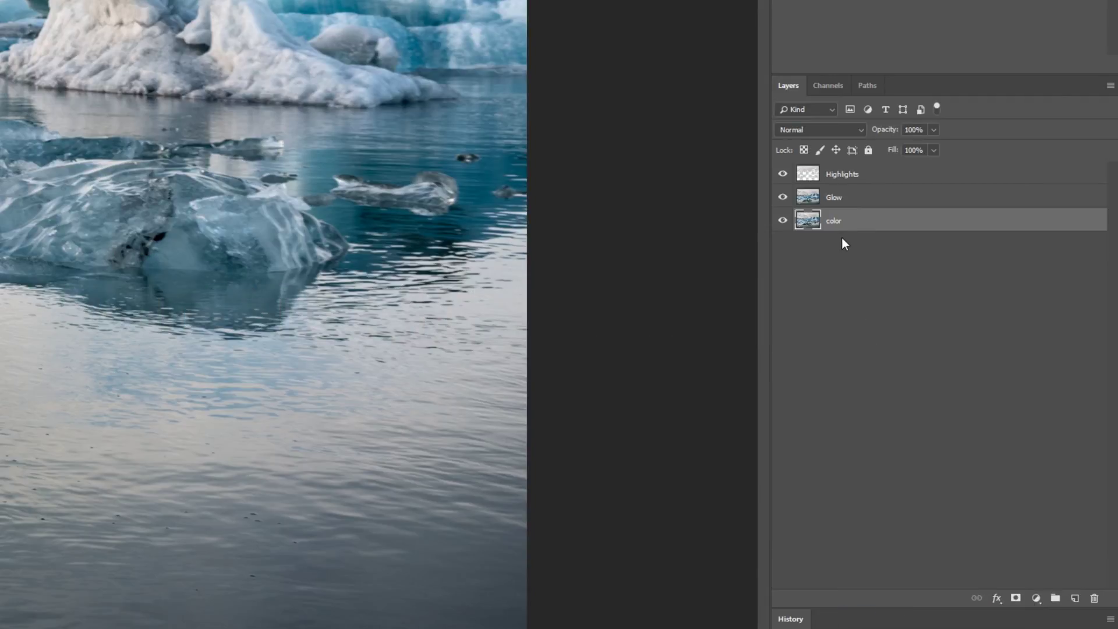
Convert the Glow layer and then the Highlights layer into smart objects
click(839, 198)
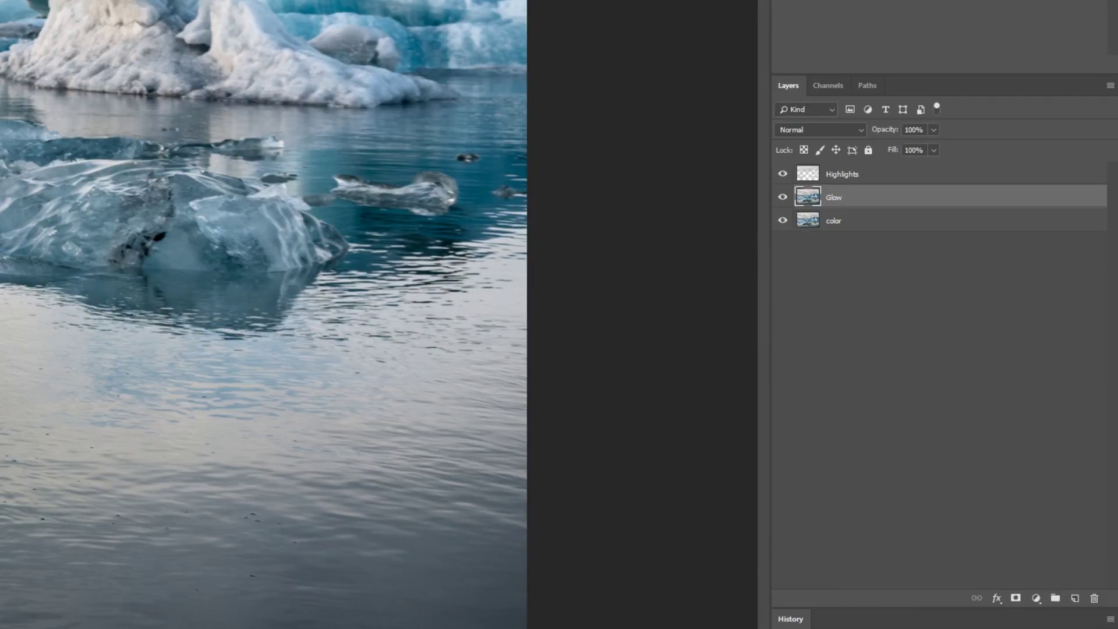
right_click(843, 197)
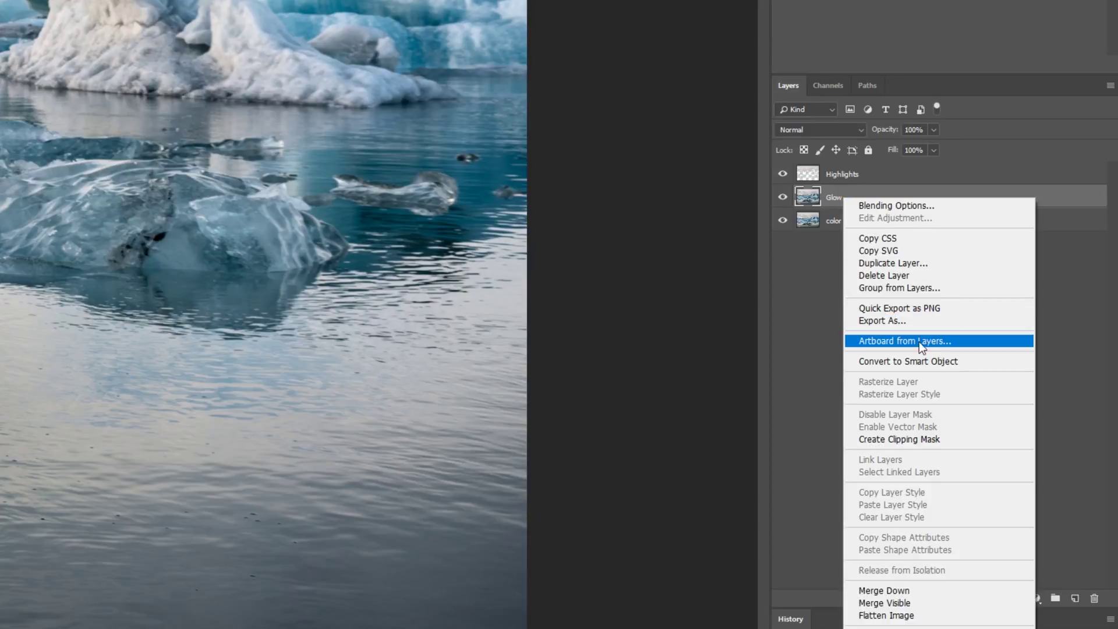
click(958, 362)
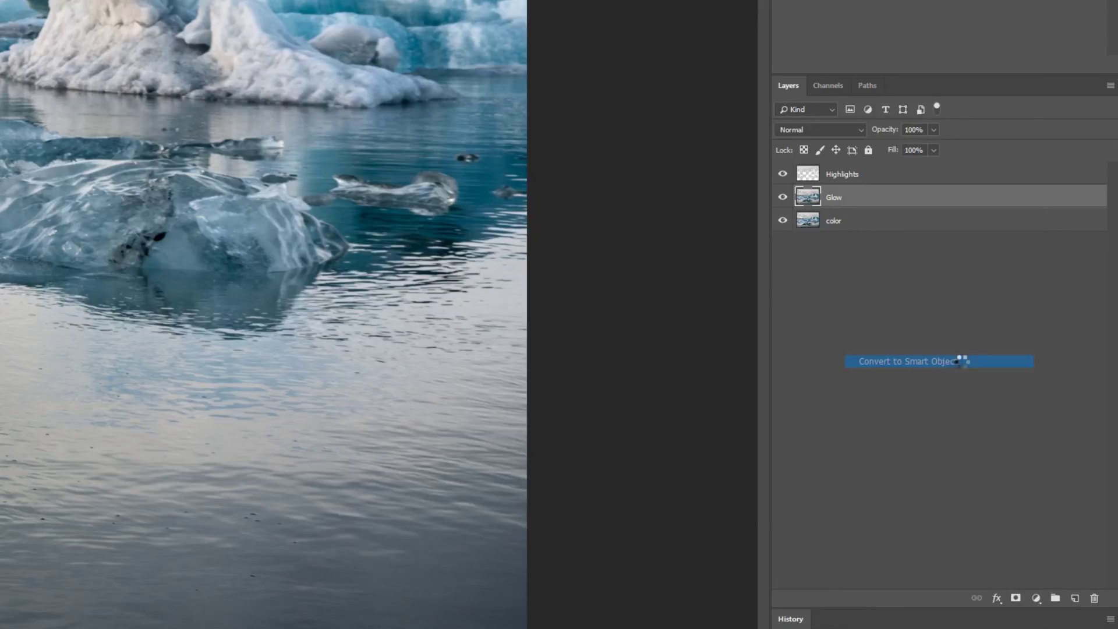
right_click(873, 183)
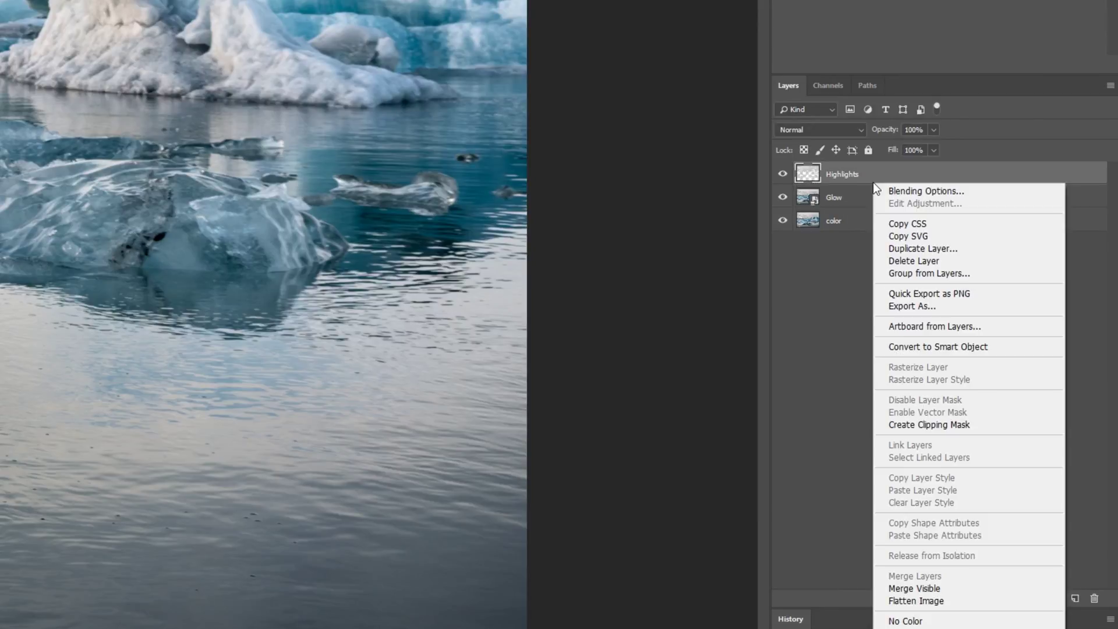
click(946, 347)
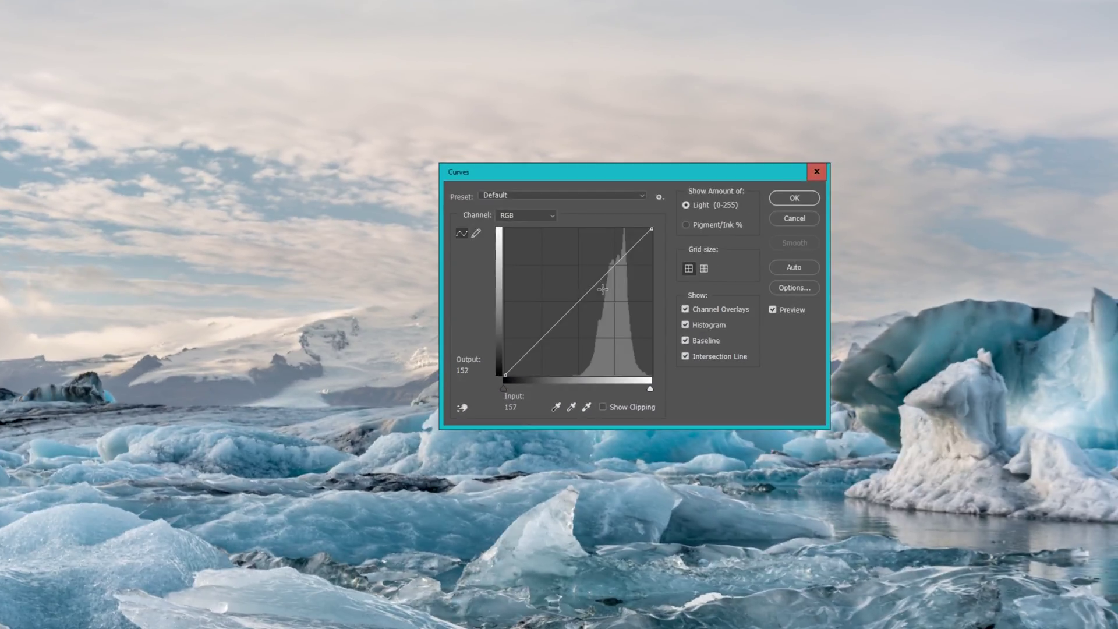
Apply a brightening Curves adjustment to the Highlights smart object, checking it with Preview
drag(607, 281, 577, 257)
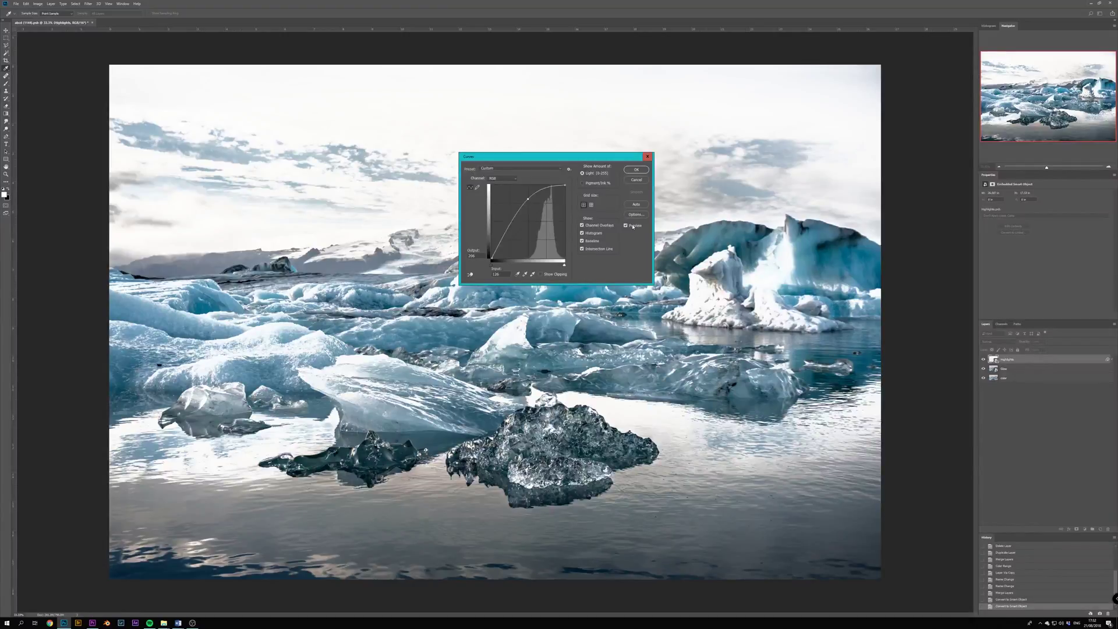
click(627, 226)
click(633, 226)
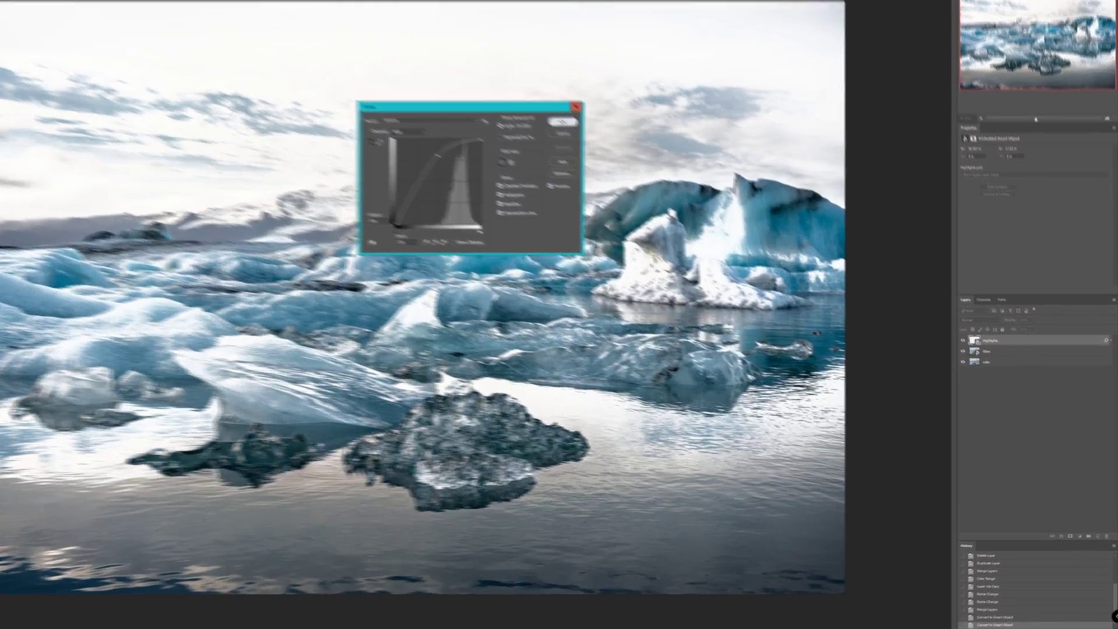
click(637, 170)
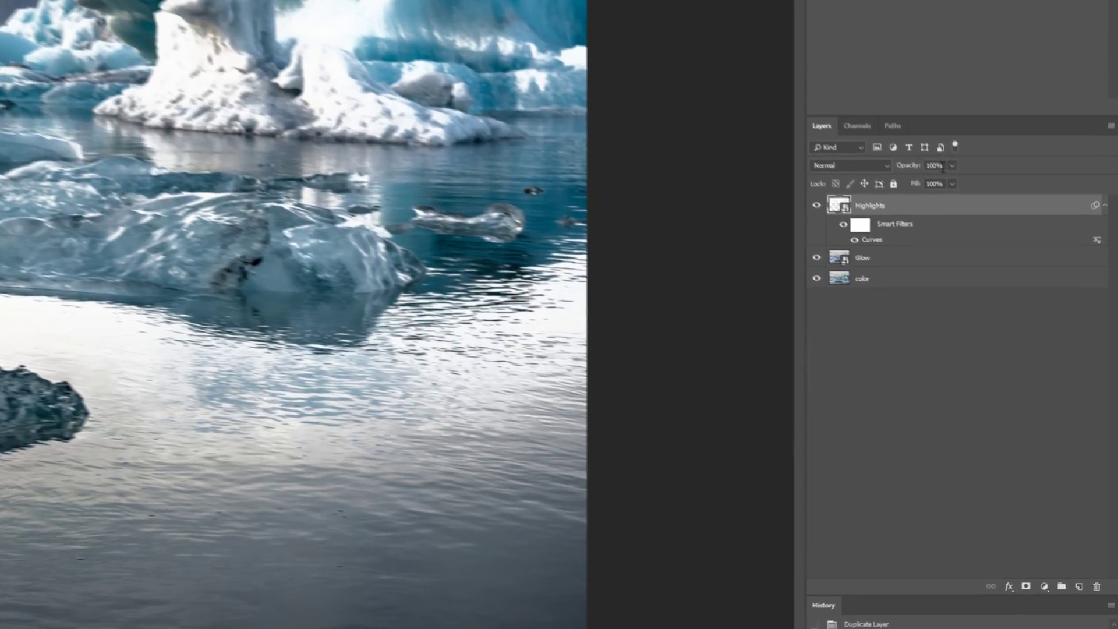
Set the Highlights layer opacity to 50%
click(977, 240)
text(50)
key(Return)
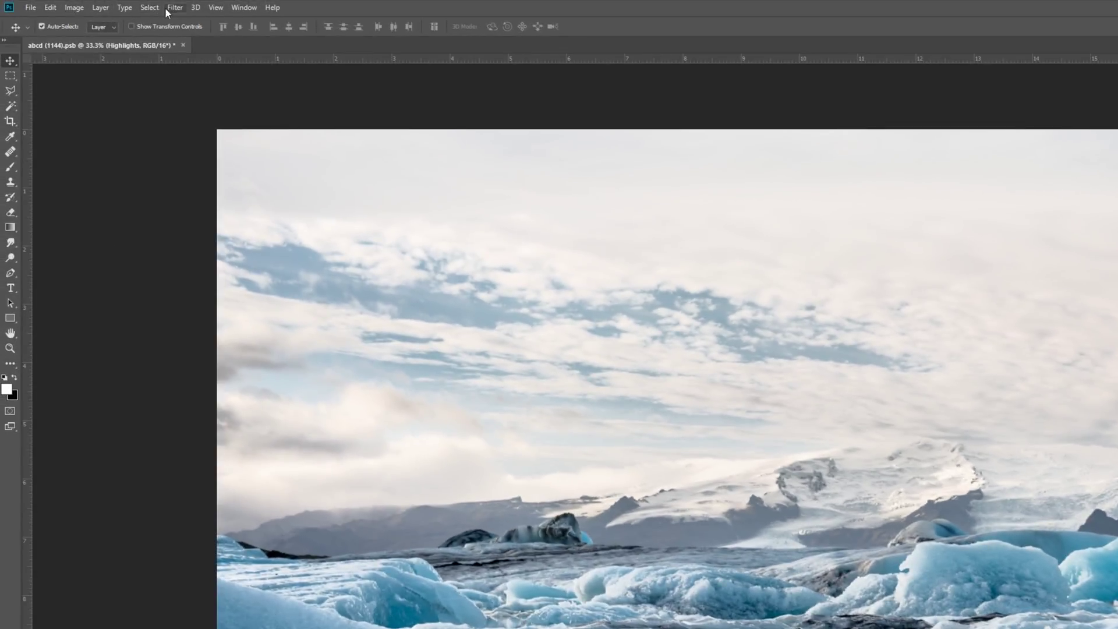
Apply a Gaussian Blur with radius 5 to the Highlights layer
click(170, 7)
mouse_move(201, 140)
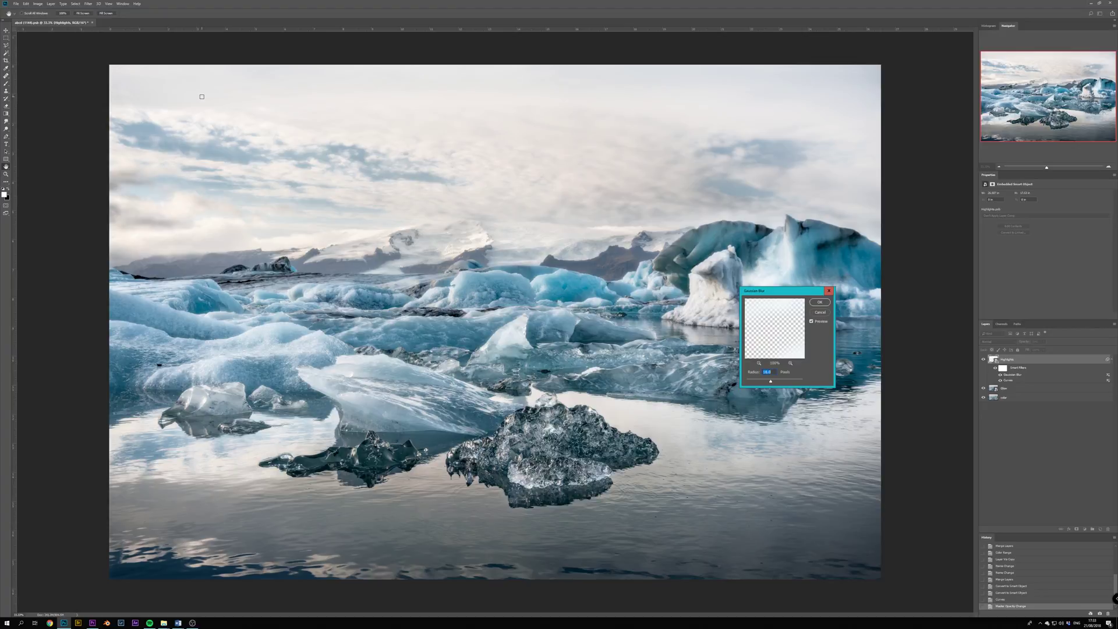
click(785, 381)
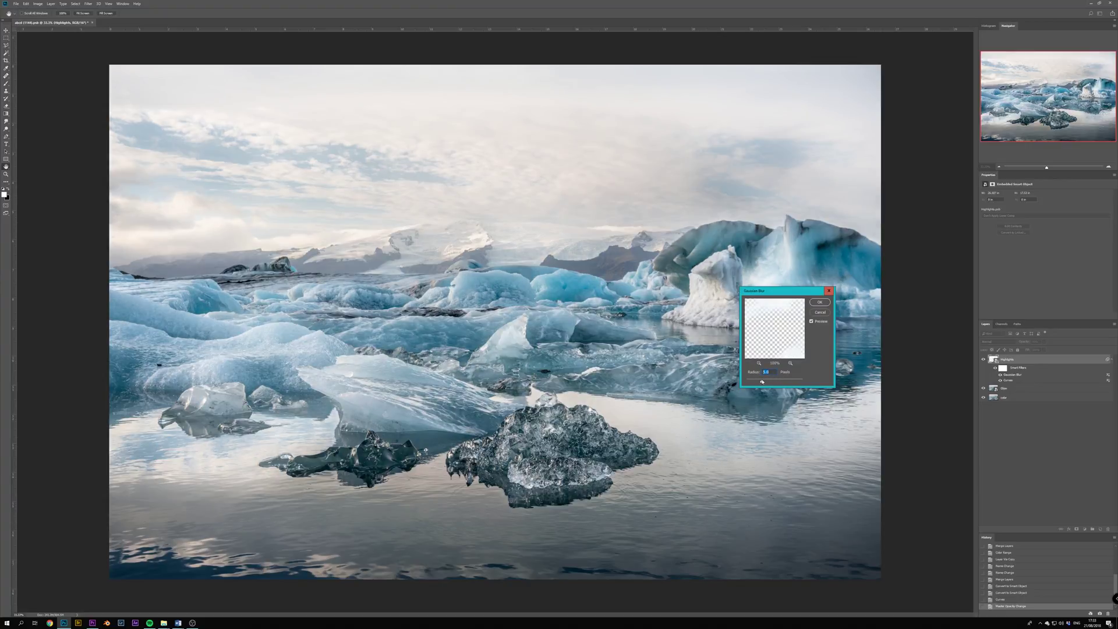
click(763, 381)
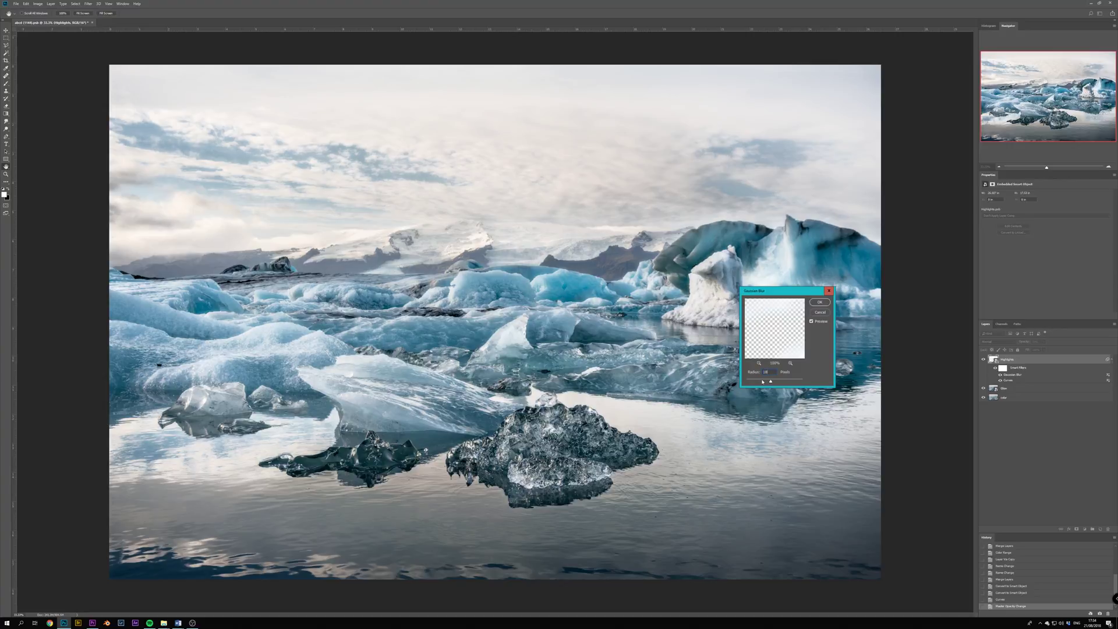
click(820, 302)
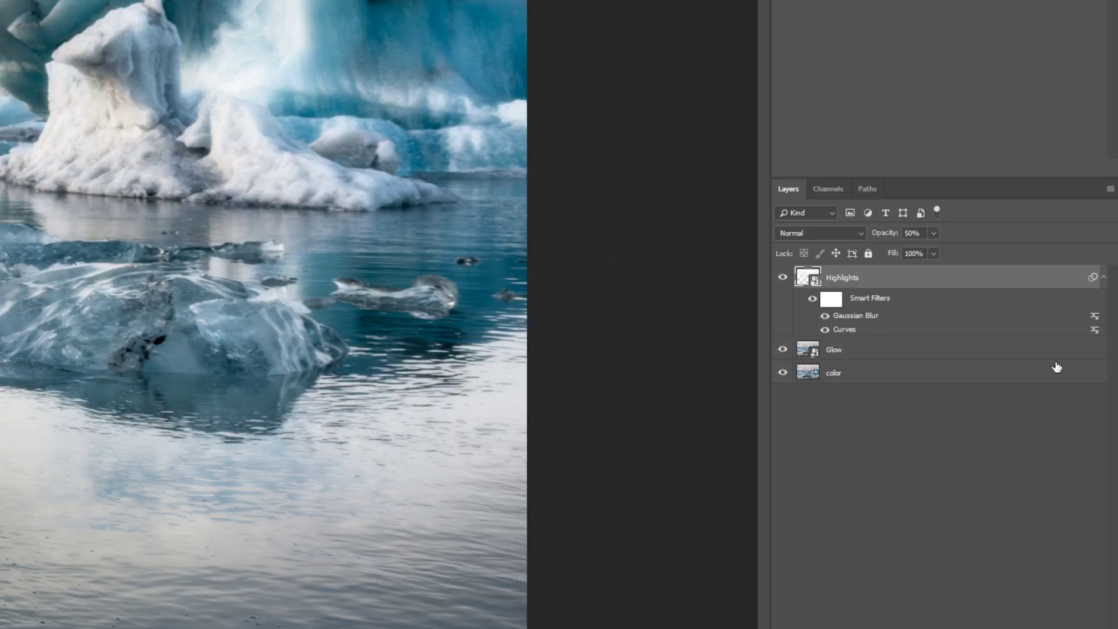
Lower the Highlights layer to 40% opacity and toggle its visibility to compare
click(915, 233)
text(40)
key(Return)
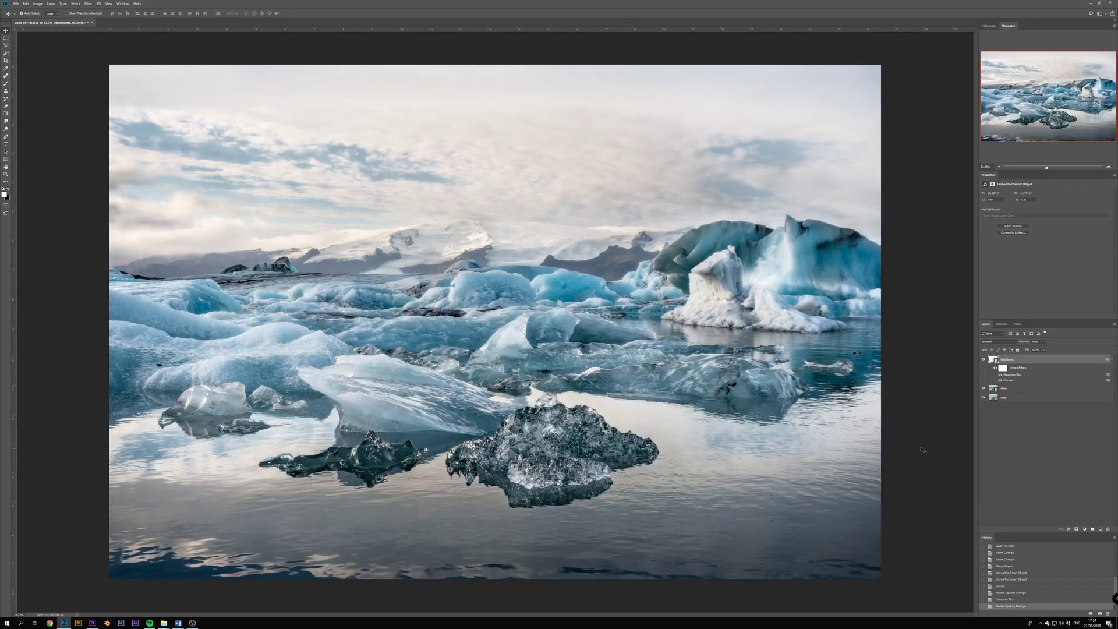
click(984, 360)
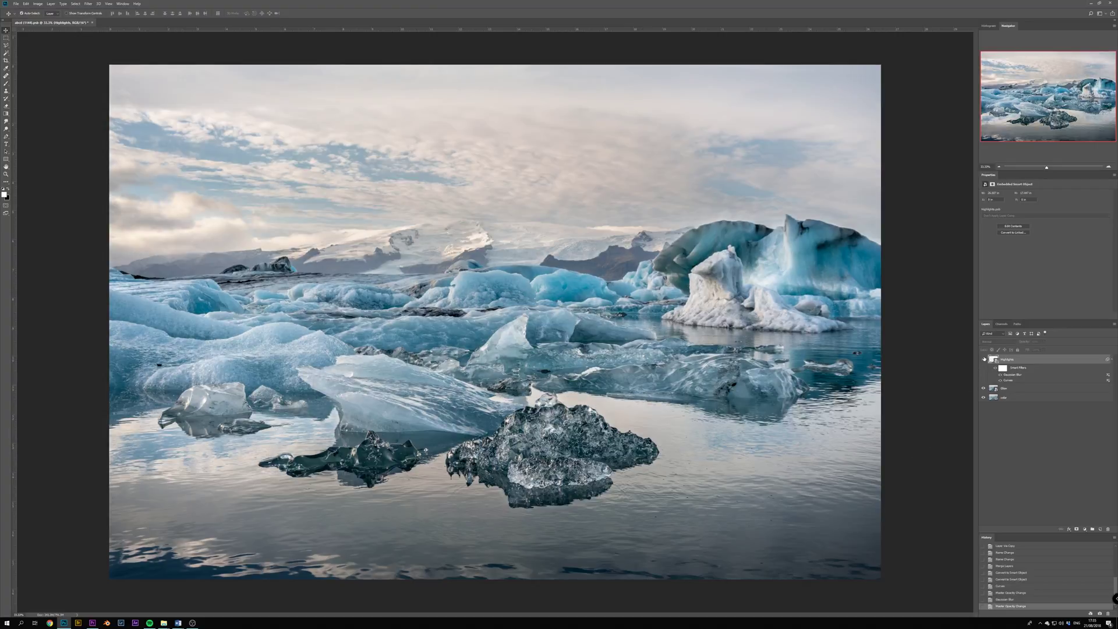
click(985, 359)
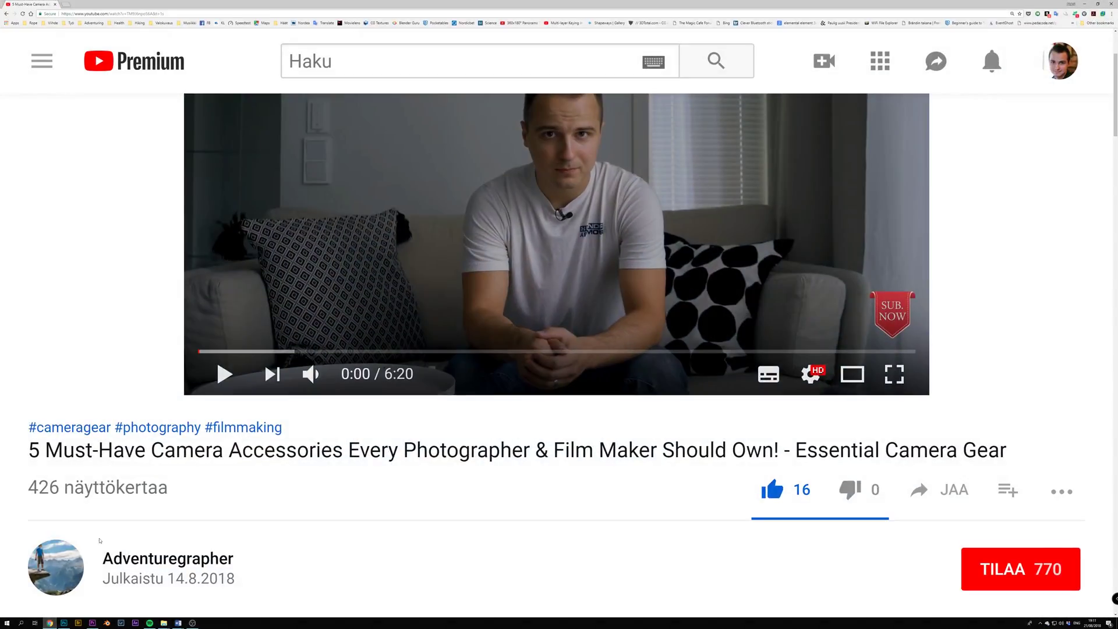
Subscribe to the YouTube channel, then select the Glow layer's Opacity field in Photoshop
click(994, 565)
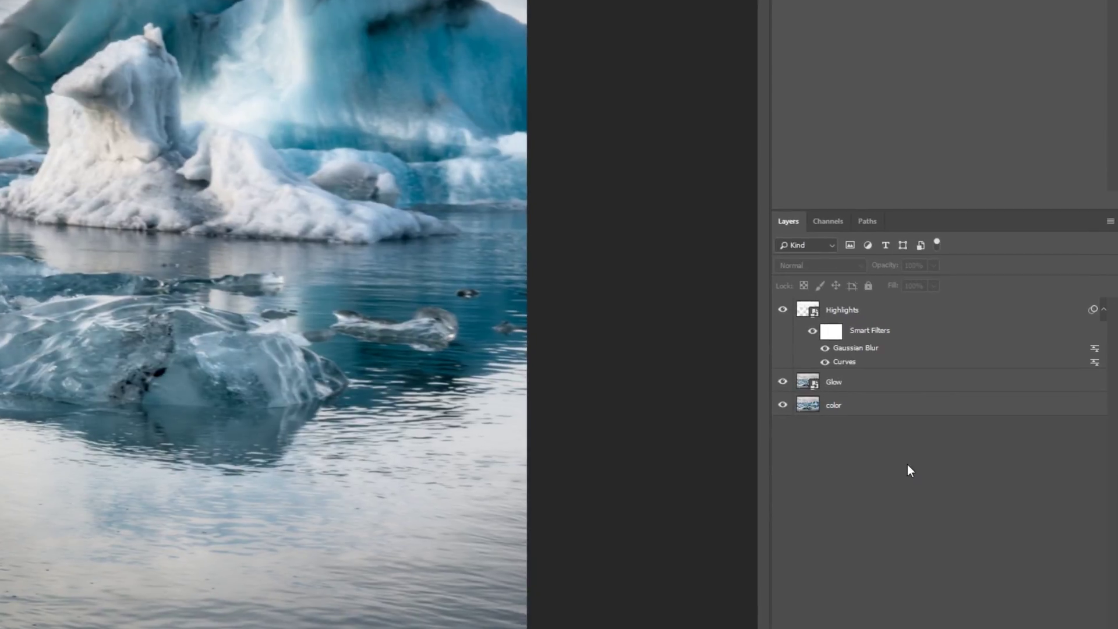
click(846, 388)
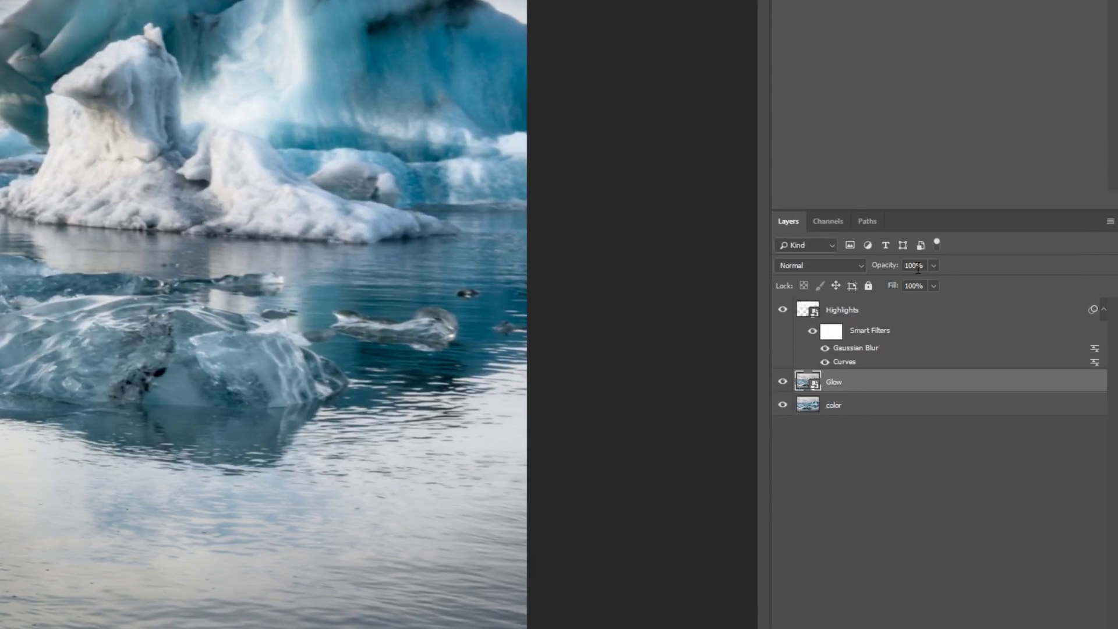
click(918, 268)
Set Glow opacity to 50% and apply a Curves filter with a darker shadow point and a highlight point
text(50)
key(Return)
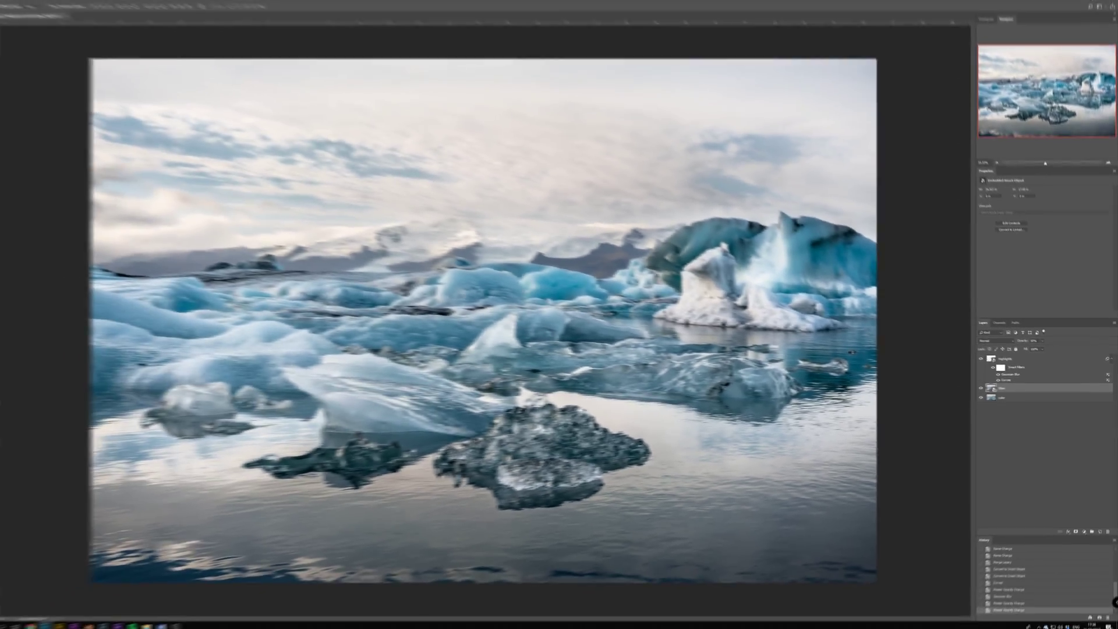
click(37, 4)
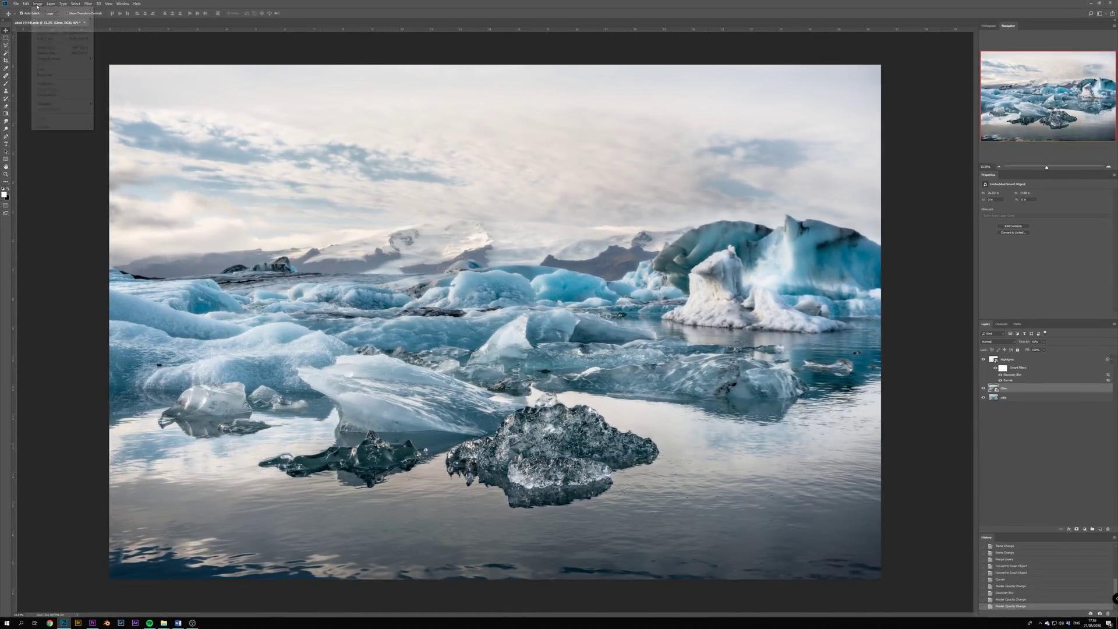
mouse_move(47, 20)
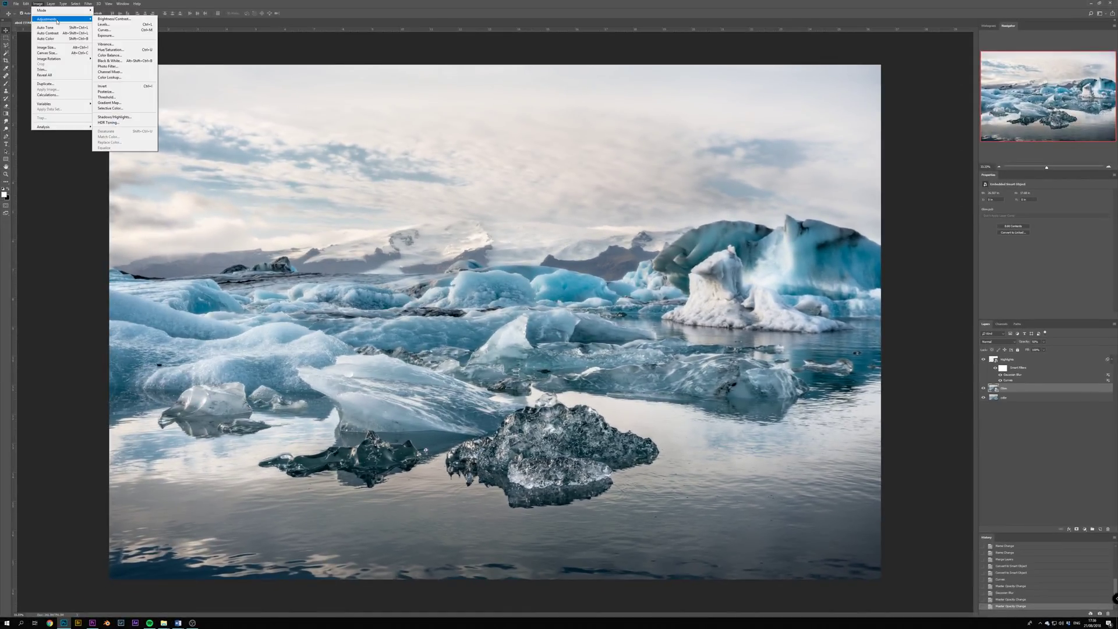
click(122, 31)
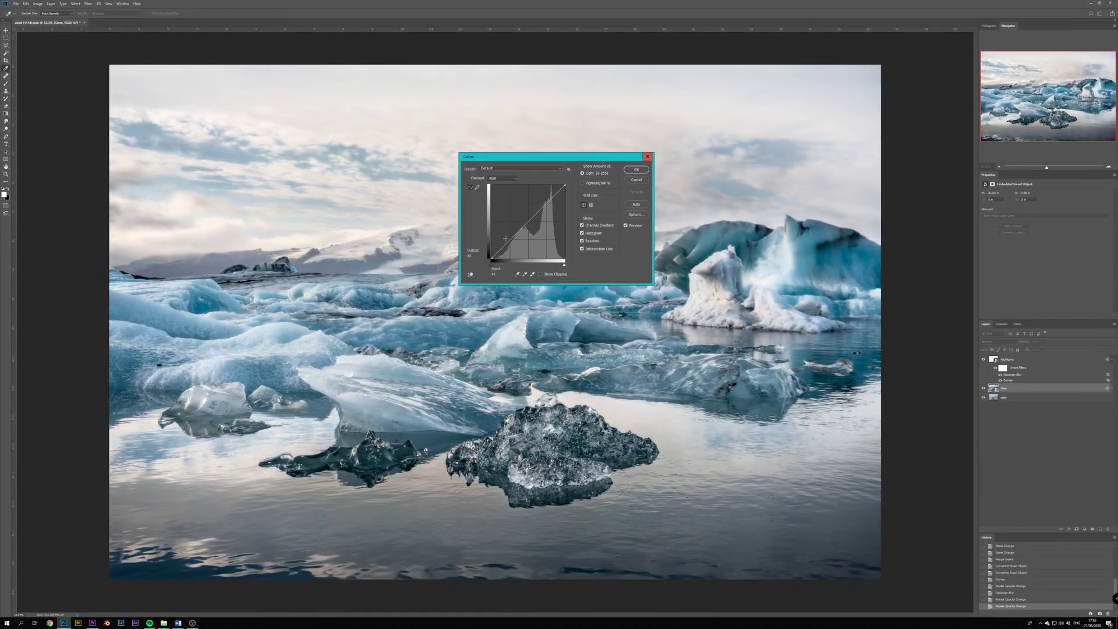
drag(509, 241, 510, 246)
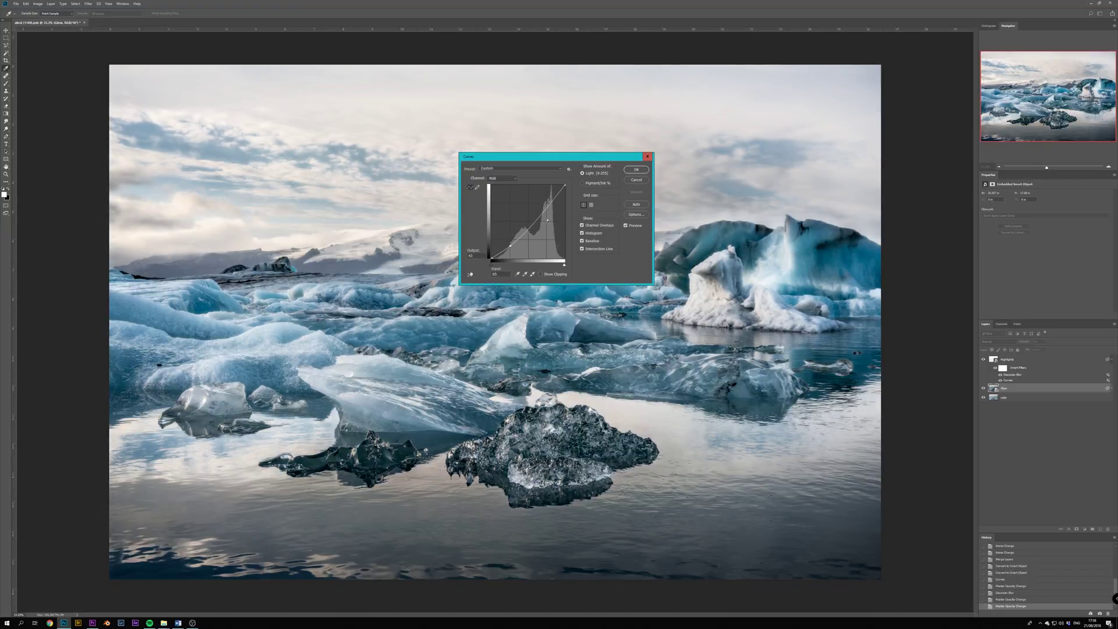
drag(546, 212, 543, 208)
click(636, 170)
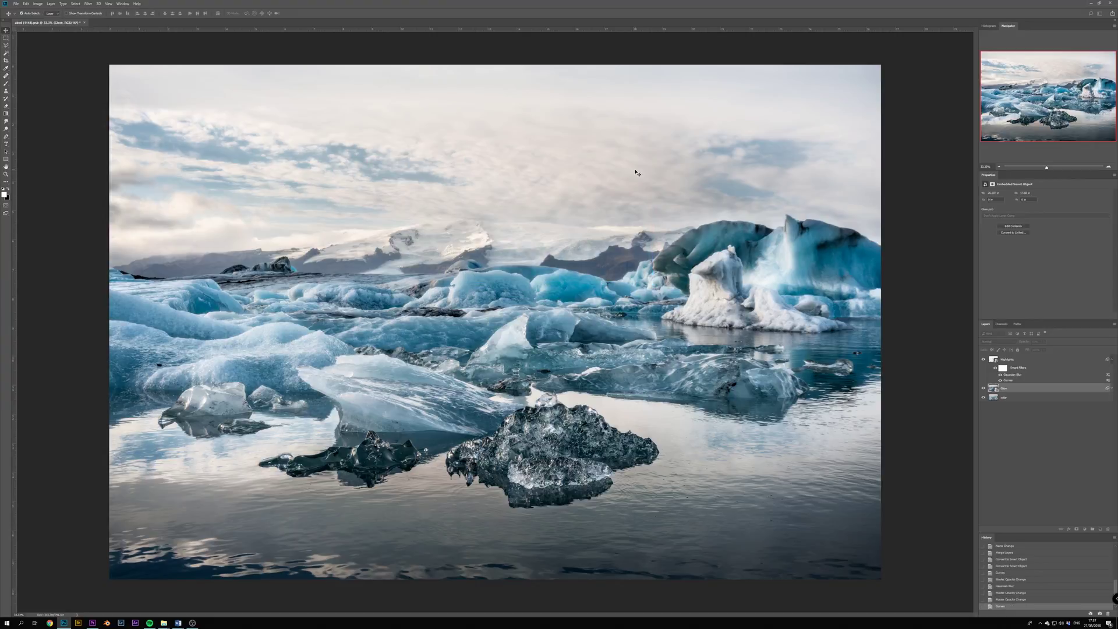
Blur the Glow layer with a 40 px Gaussian Blur, then adjust its opacity
click(88, 3)
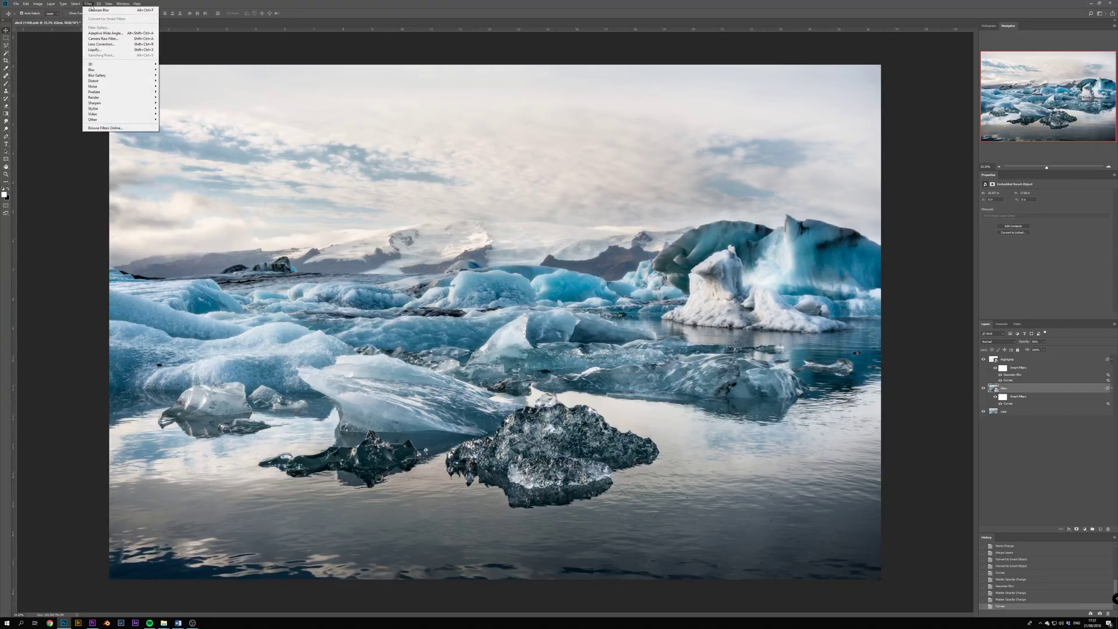
mouse_move(119, 70)
click(187, 92)
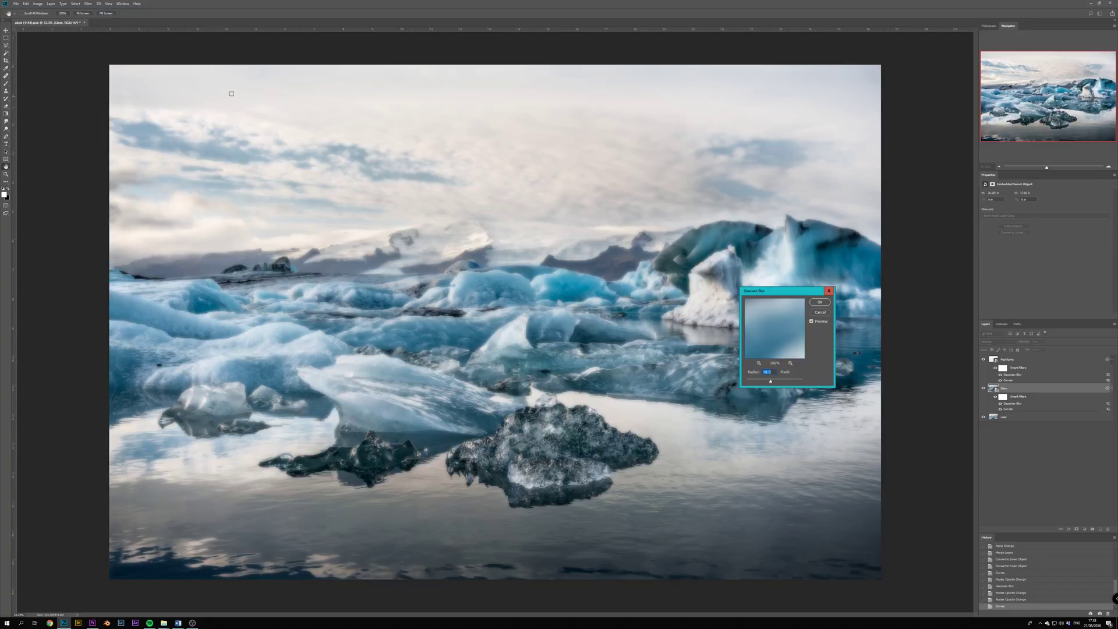
click(756, 381)
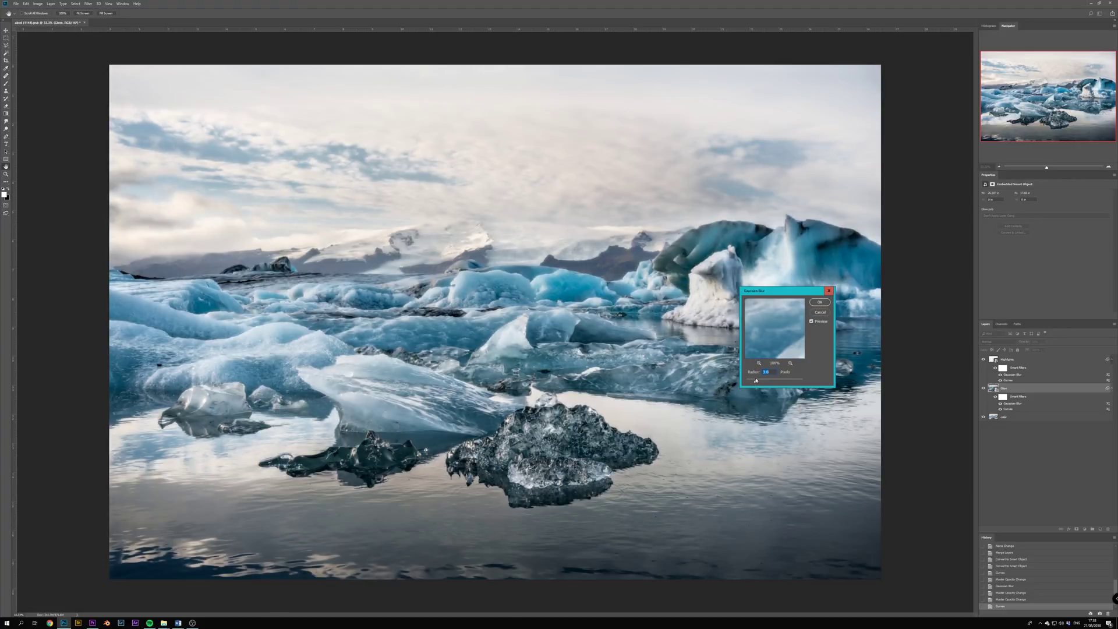
click(790, 381)
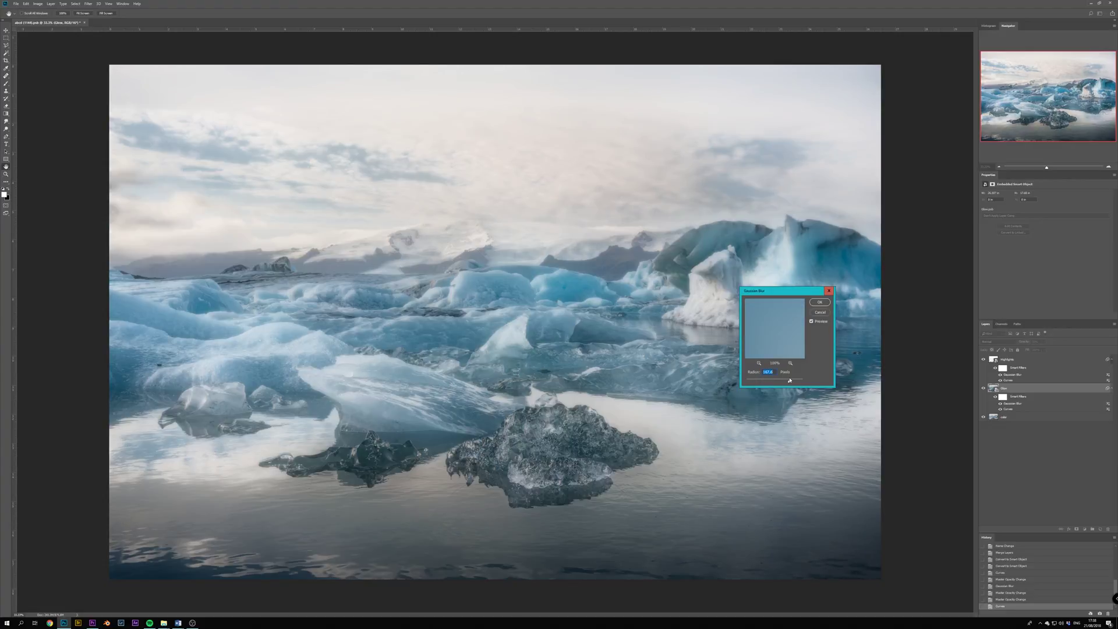
text(40)
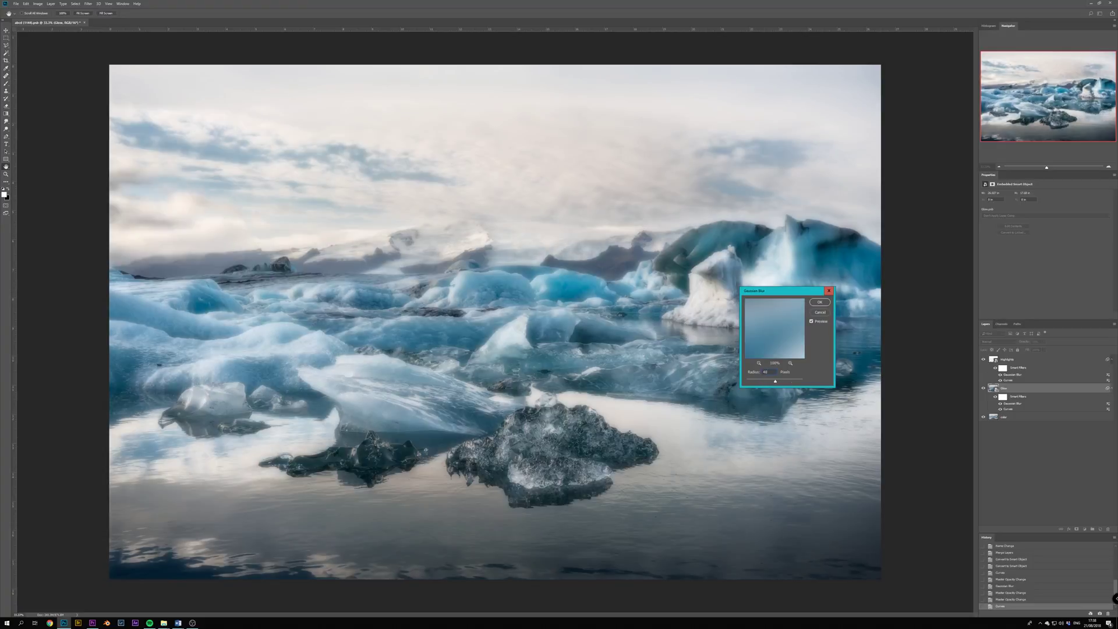
click(819, 301)
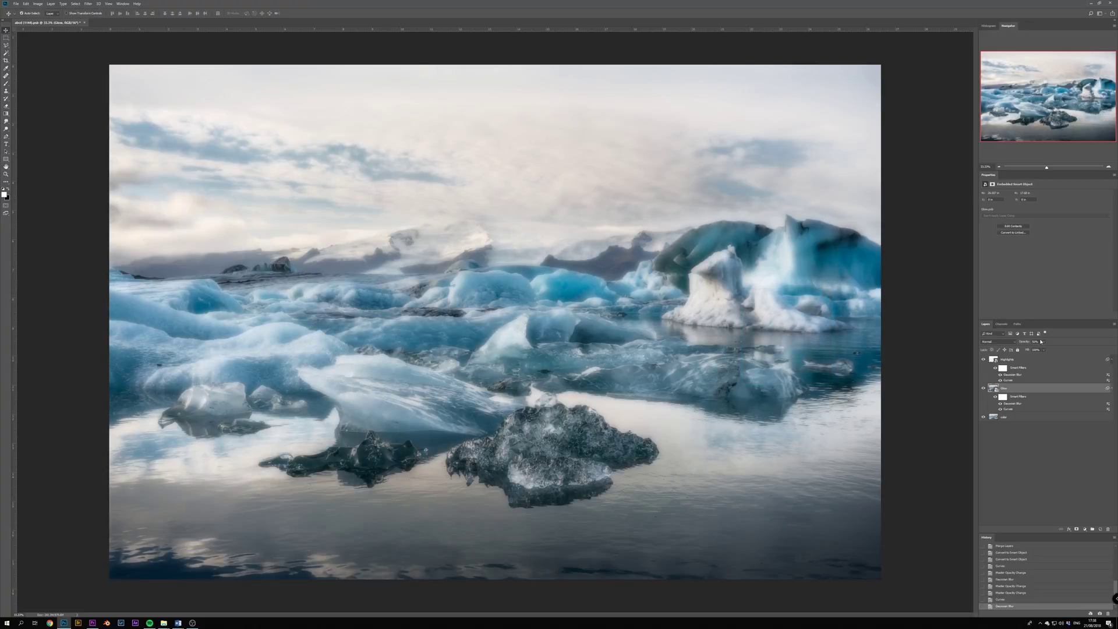
click(1045, 342)
Lower the Glow layer's opacity to 25% for a subtle glow
drag(1045, 349, 1037, 353)
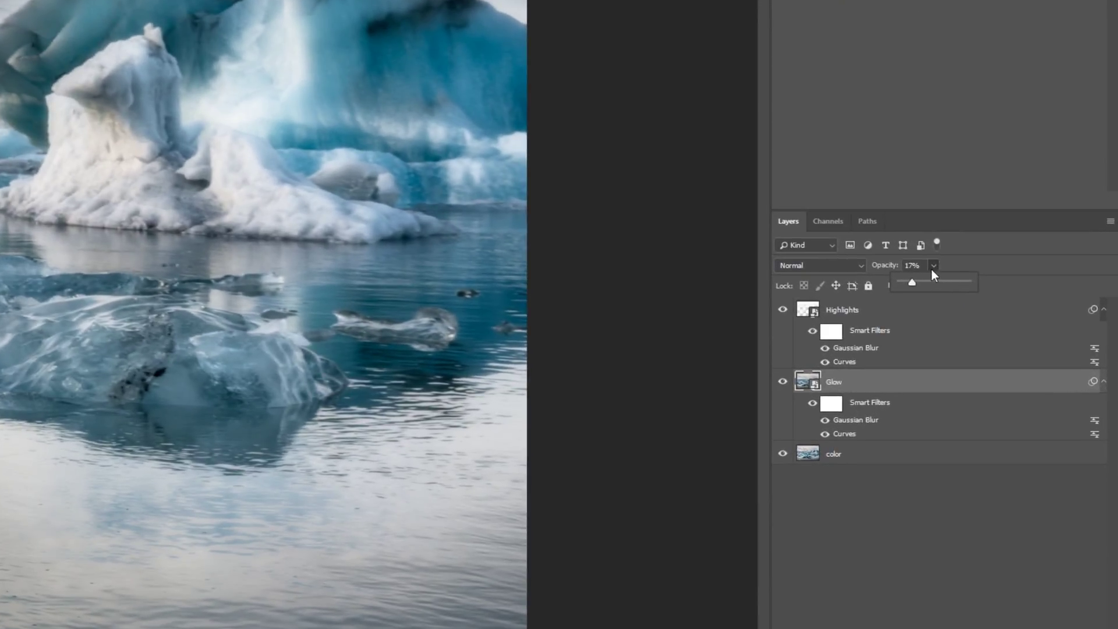
click(912, 265)
text(25)
key(Return)
Change the Highlights layer's Gaussian Blur radius to 4.5 pixels
double_click(857, 348)
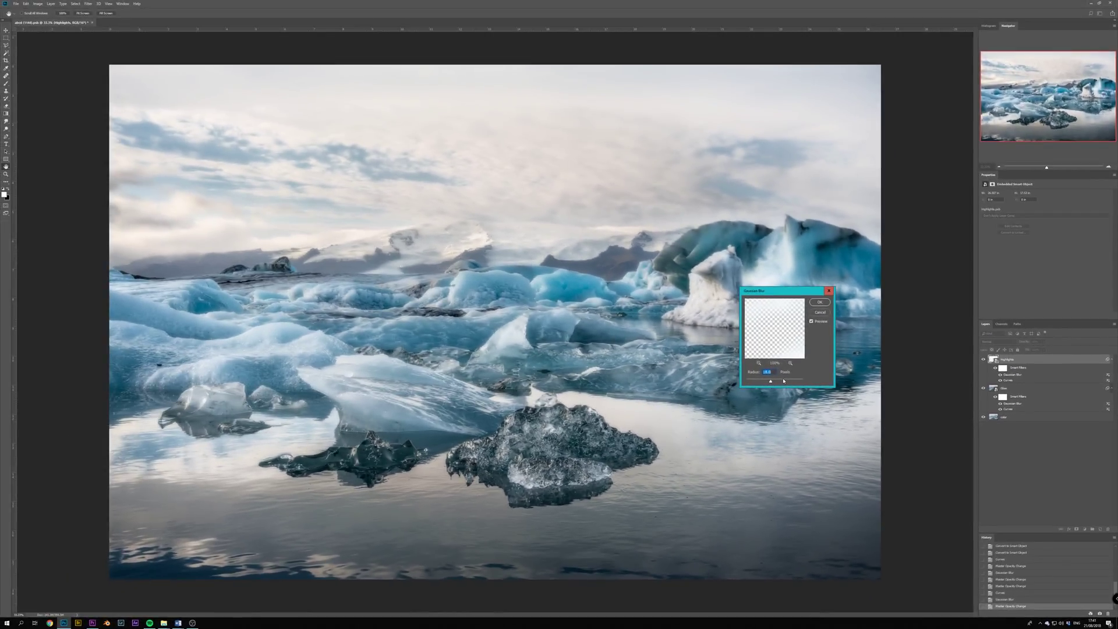
drag(759, 381, 772, 381)
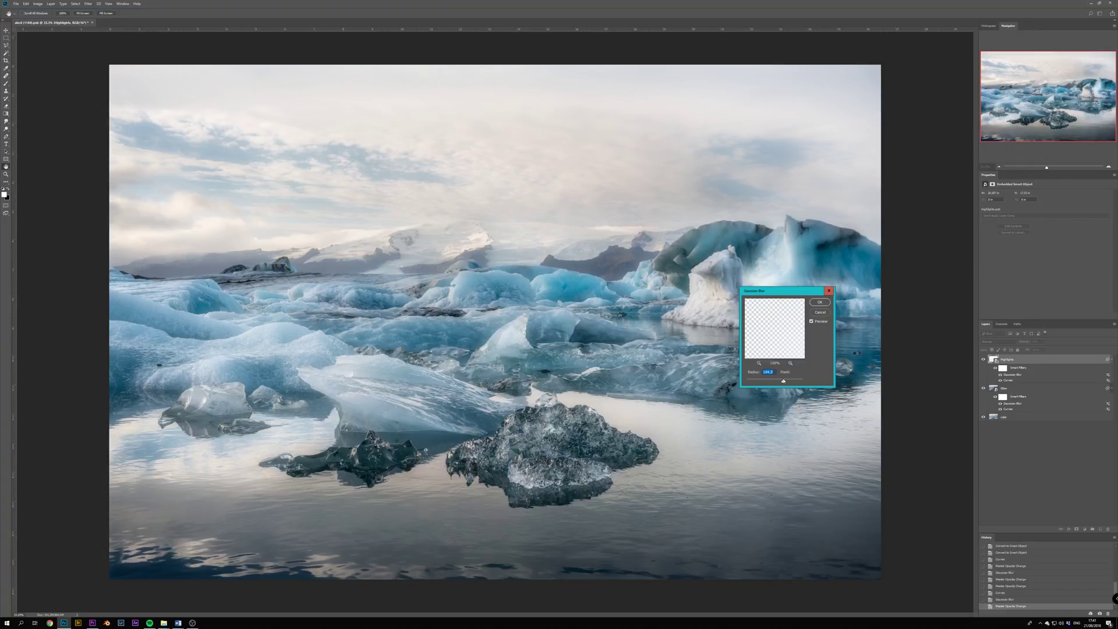
drag(761, 381, 761, 382)
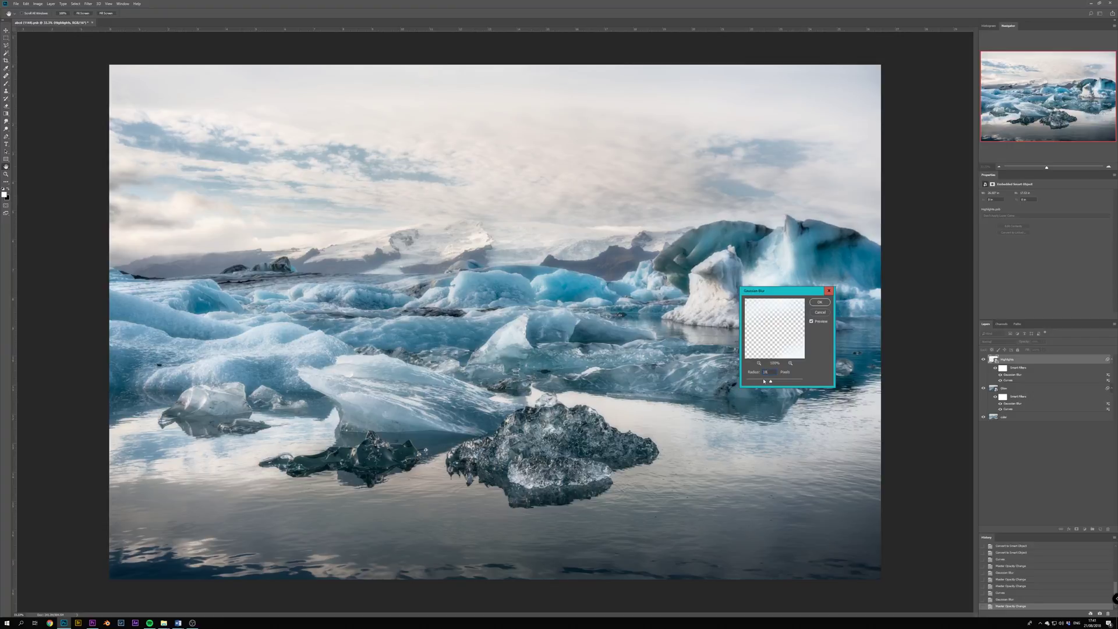
key(Return)
Set the Highlights layer's opacity to 40%
click(1042, 343)
drag(1044, 349, 1041, 353)
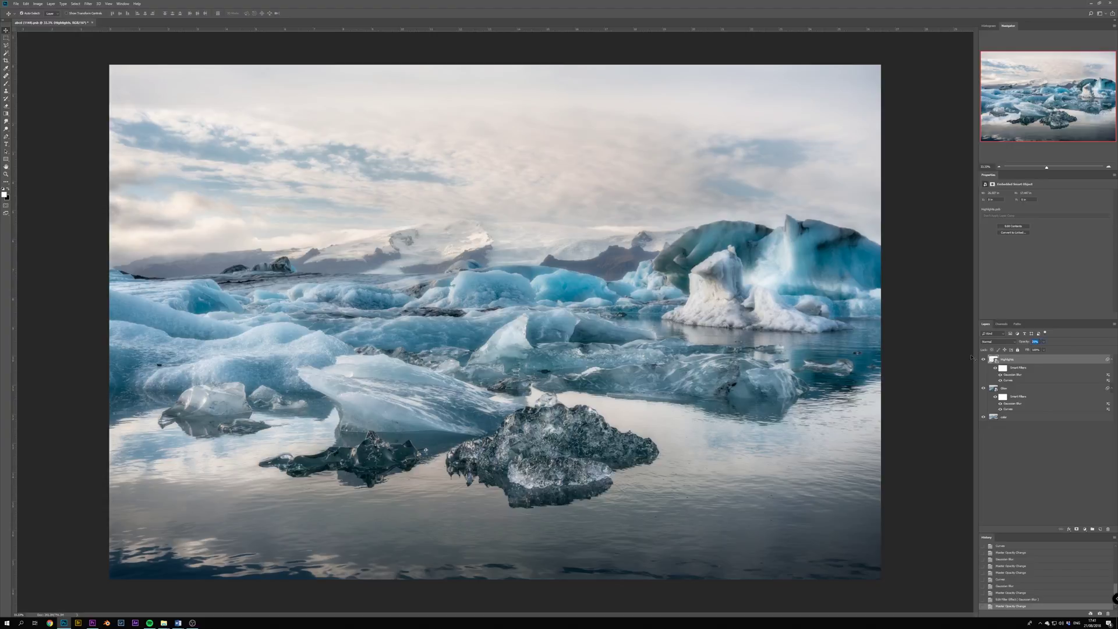
text(40)
key(Return)
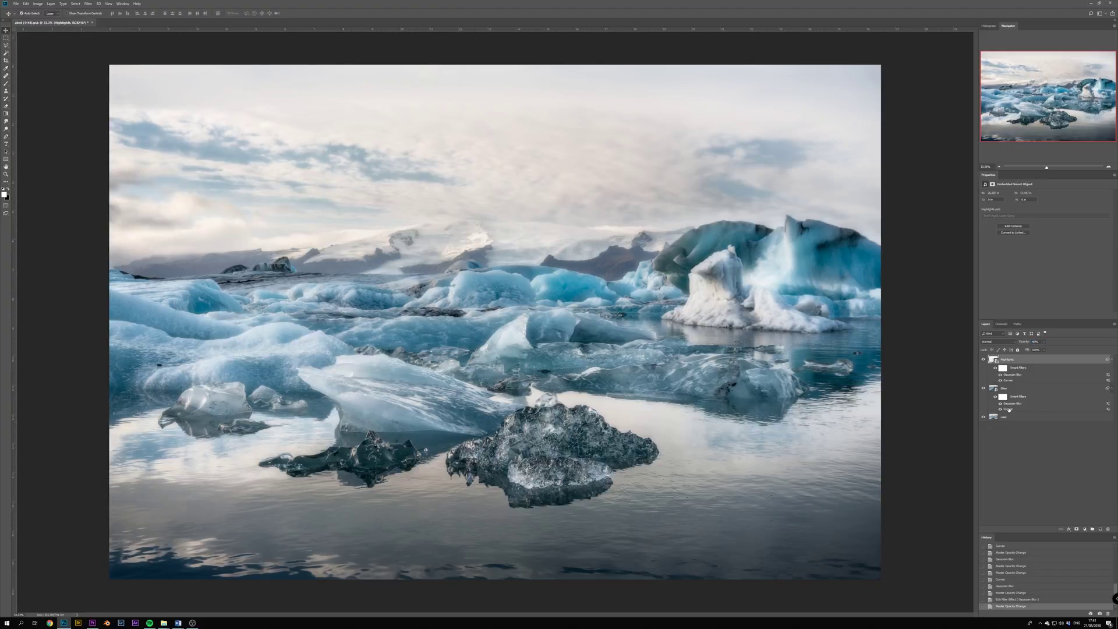
Pull down the point on the Glow layer's curve to darken the glow
double_click(1009, 409)
drag(514, 236, 515, 249)
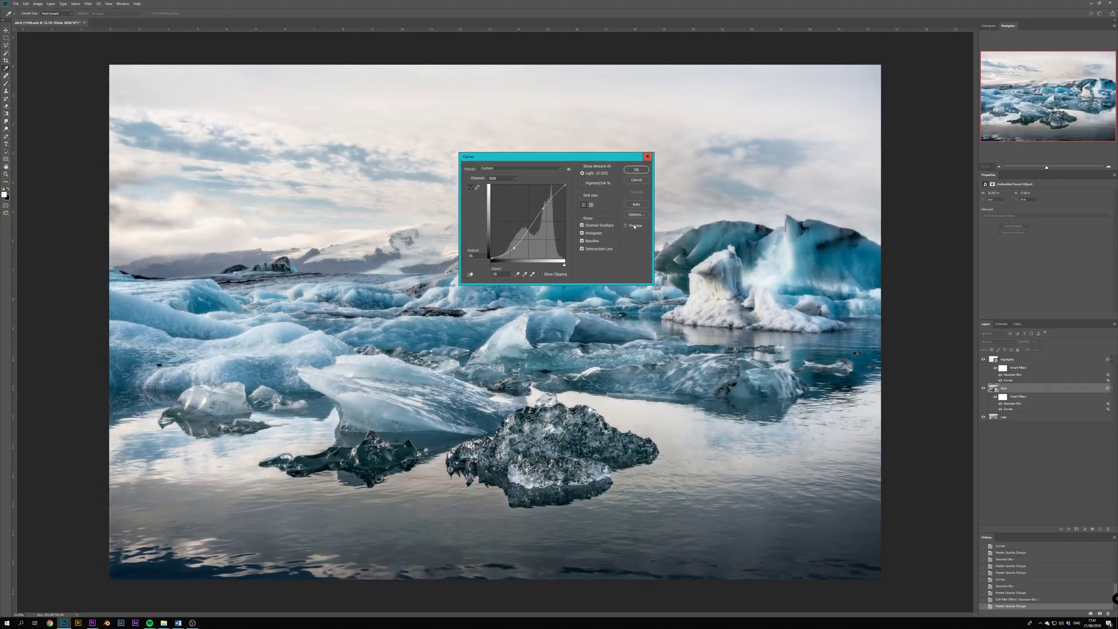
click(636, 170)
Put the Highlights and Glow layers into a new group named 'Effect', visibility on
click(1037, 360)
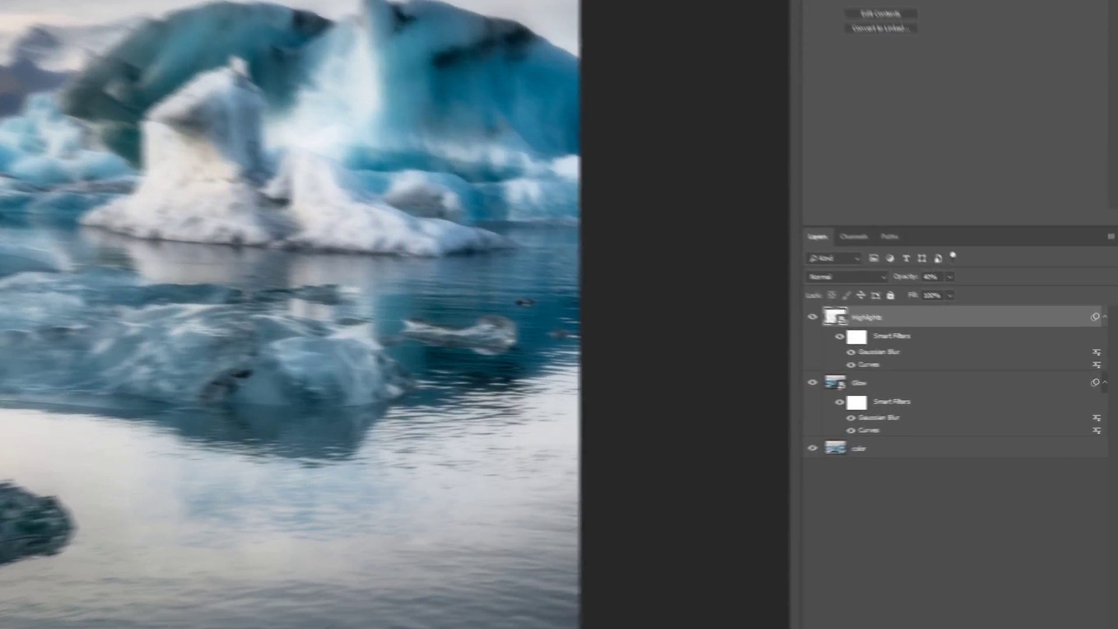
click(1093, 532)
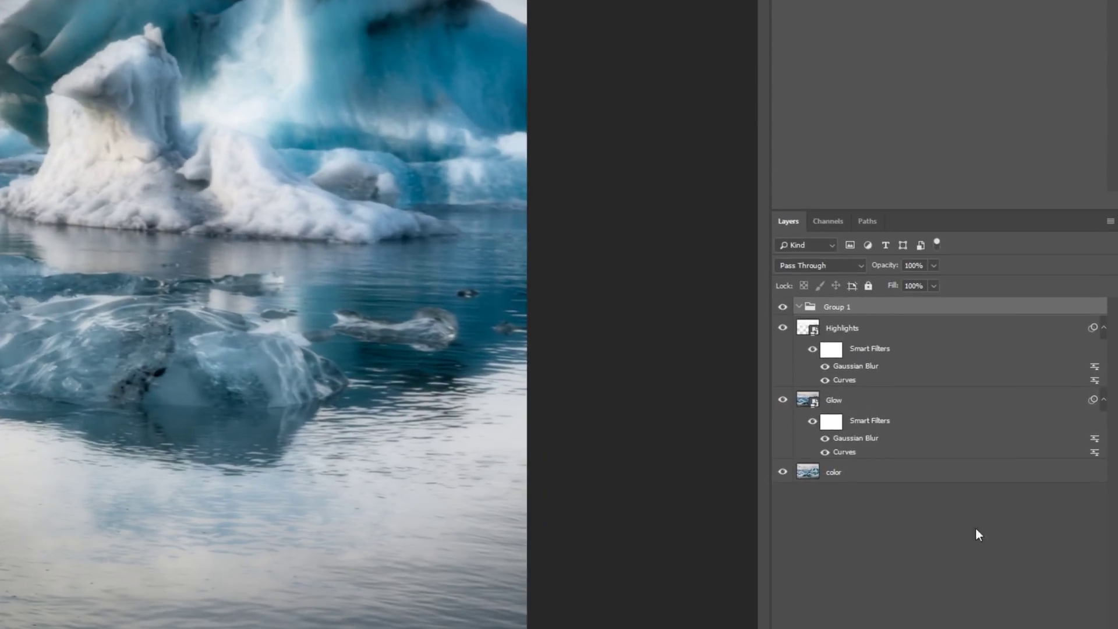
click(851, 328)
shift+click(848, 402)
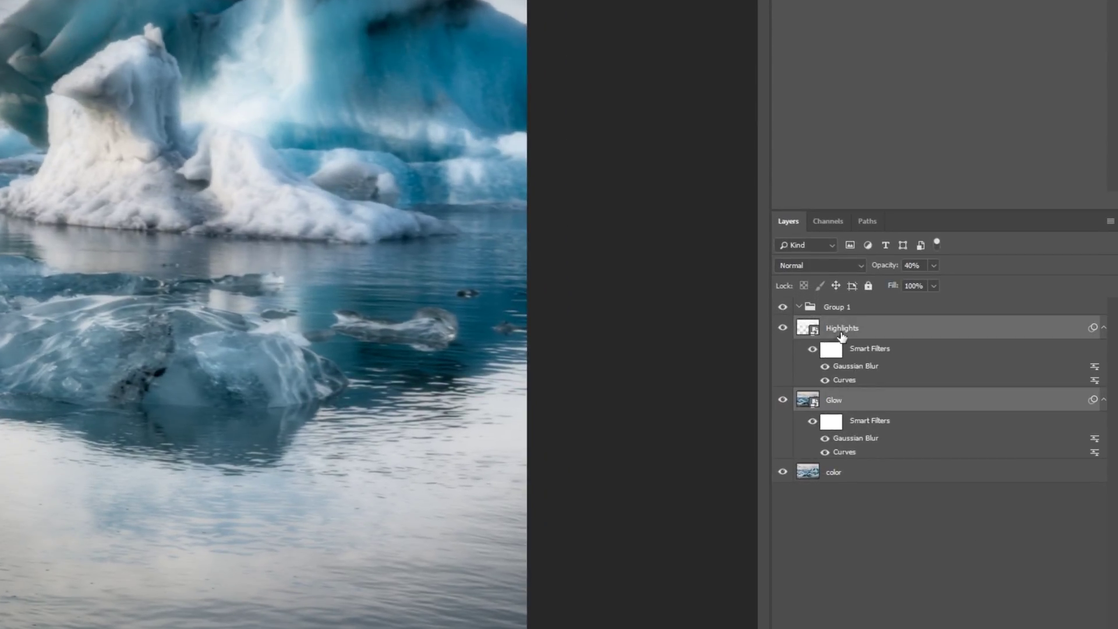
drag(841, 332, 845, 308)
double_click(837, 306)
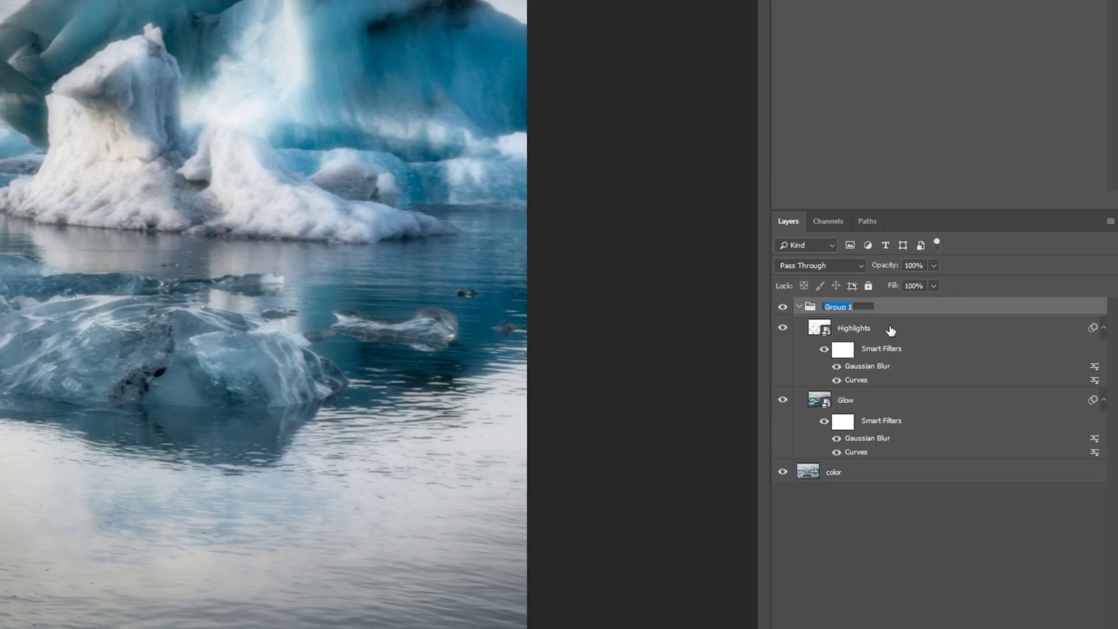
text(Effect)
key(Return)
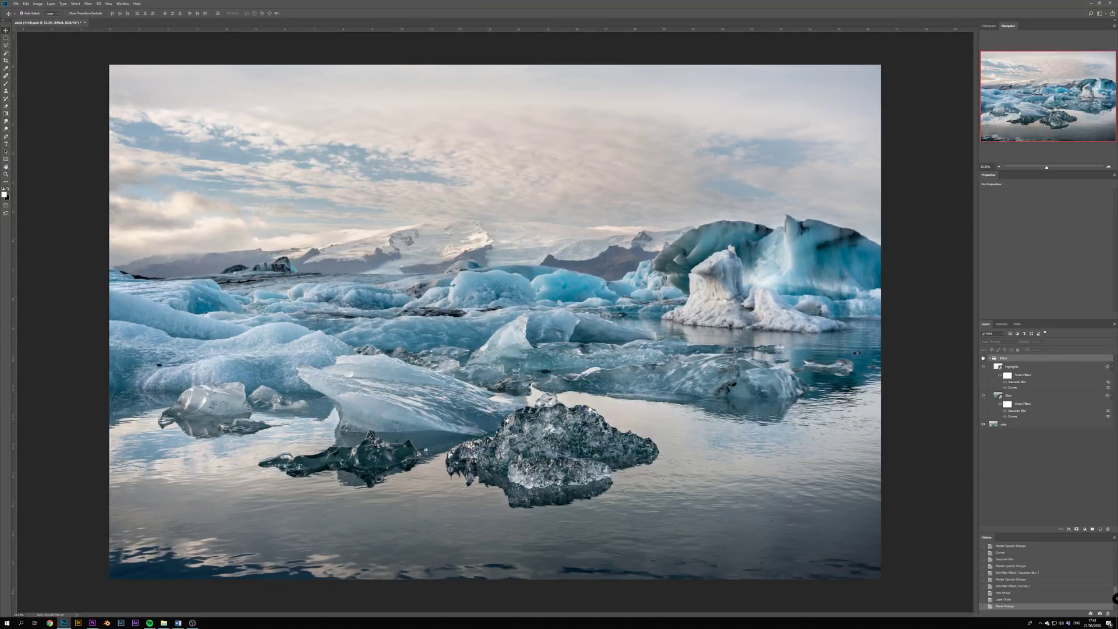
click(983, 358)
Add a layer mask to Highlights and paint out the glow across the sky
click(983, 358)
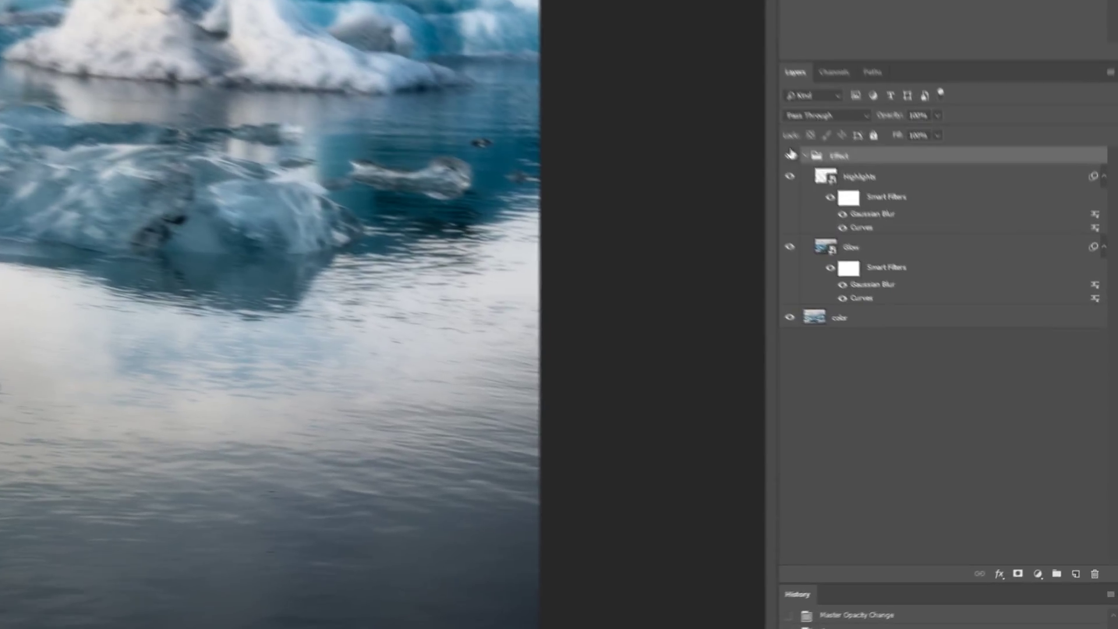
click(1025, 367)
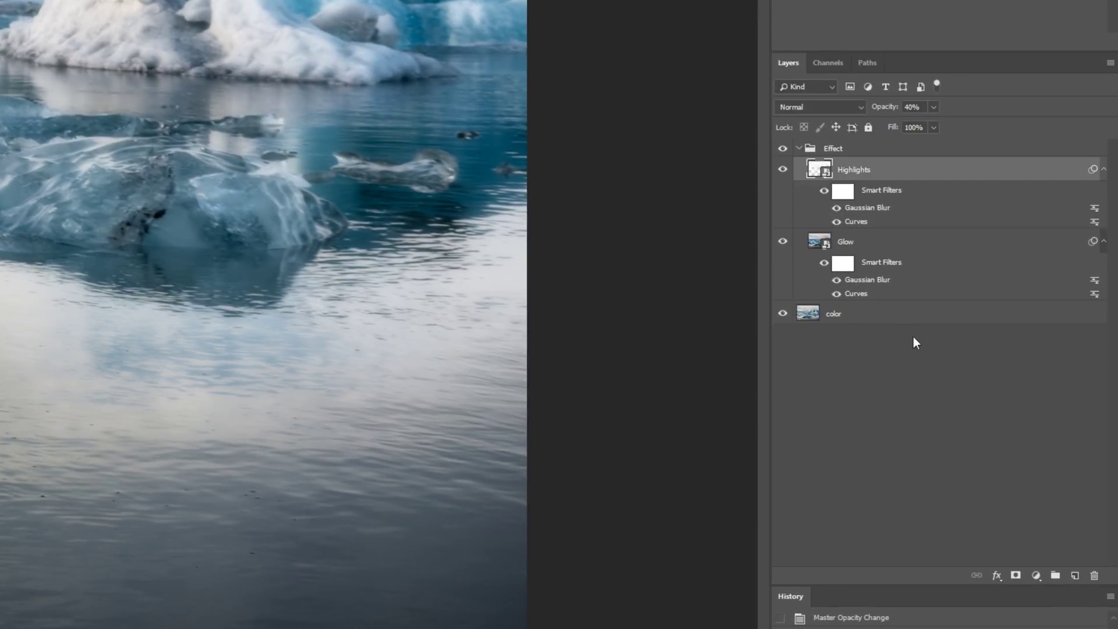
click(1016, 576)
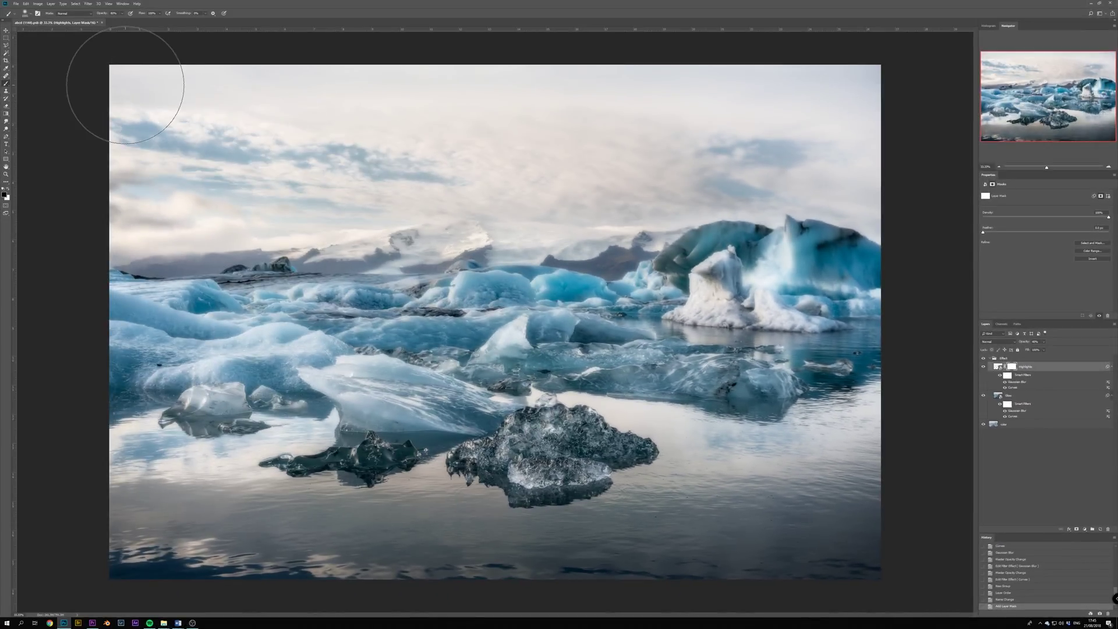
mouse_move(125, 75)
mouse_down()
mouse_move(932, 100)
mouse_move(375, 105)
mouse_move(105, 187)
mouse_move(205, 200)
mouse_move(433, 170)
mouse_move(247, 202)
mouse_move(535, 197)
mouse_move(350, 197)
mouse_move(590, 211)
mouse_move(702, 155)
mouse_move(903, 157)
mouse_move(324, 115)
mouse_move(96, 181)
mouse_move(146, 188)
mouse_up()
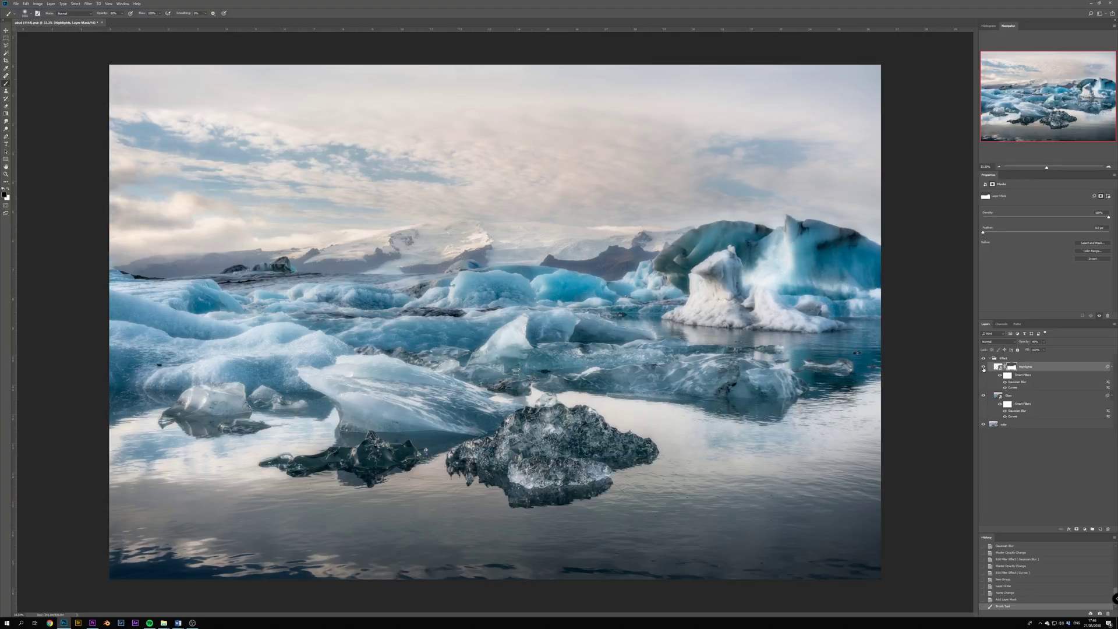
Toggle the Highlights layer mask off and on to compare the result
click(1100, 317)
click(1100, 316)
click(1100, 316)
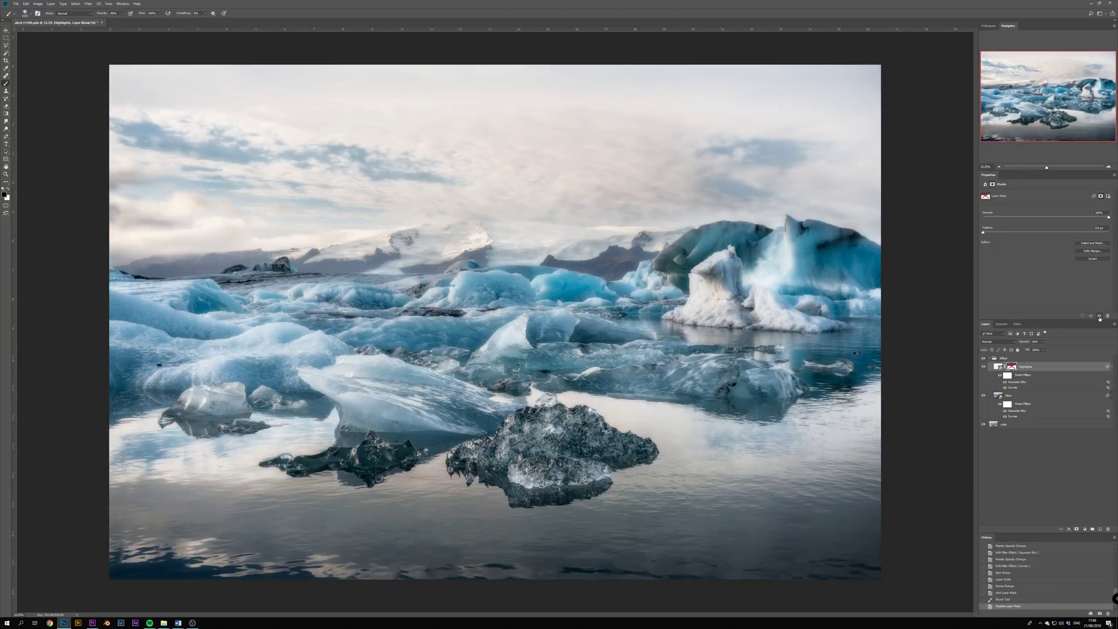
click(1100, 316)
click(1099, 316)
click(1099, 317)
right_click(1031, 368)
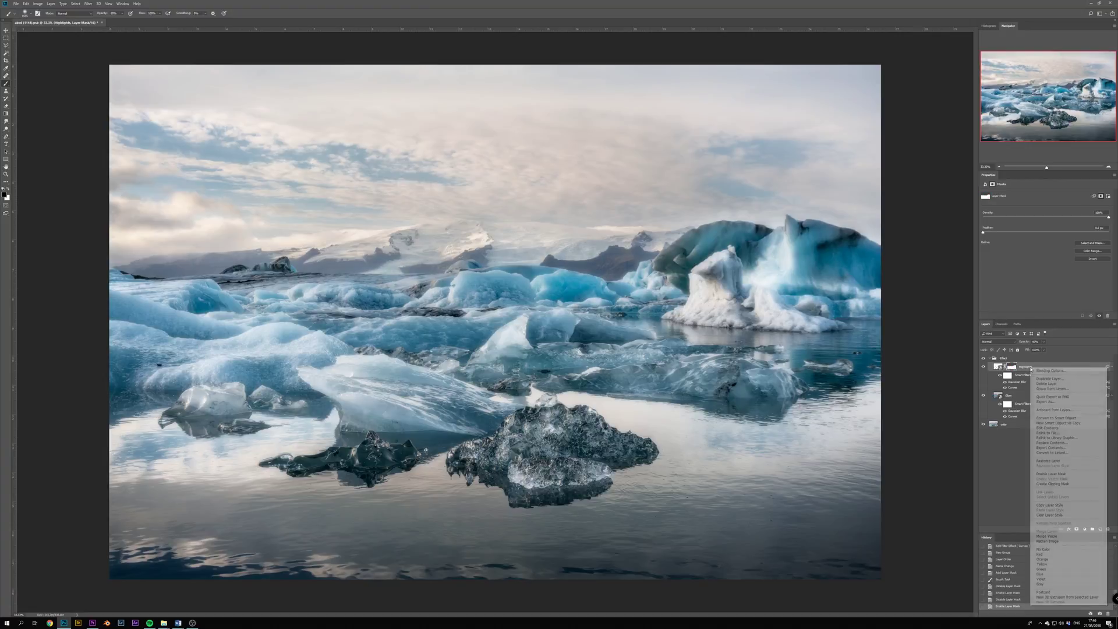
Flatten to a single Background layer and apply Smart Sharpen, previewing the dark ice chunk
click(1048, 540)
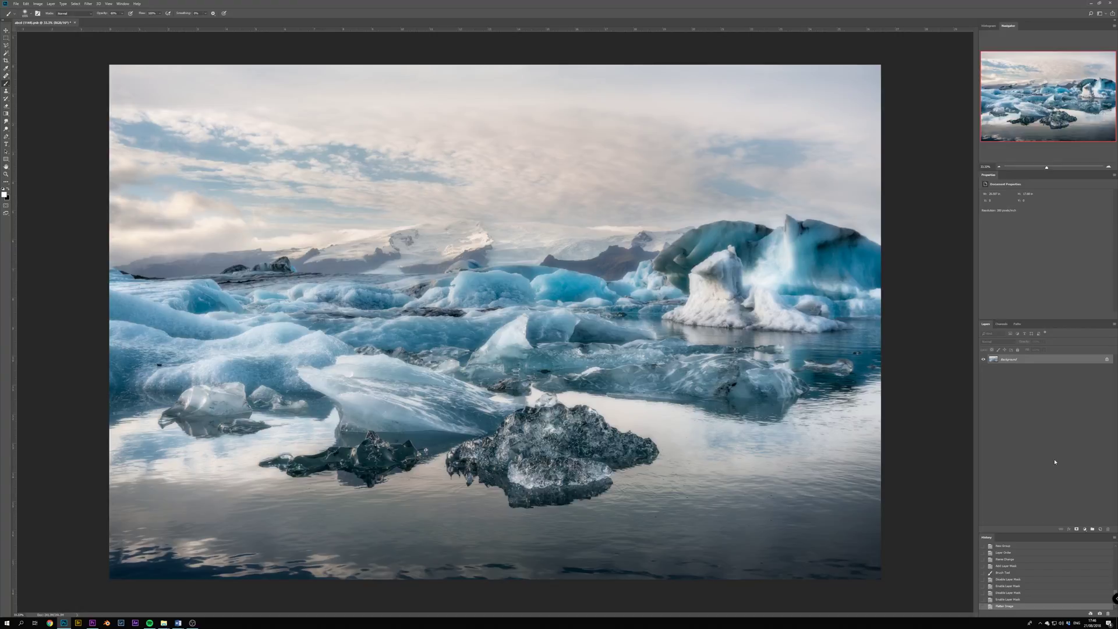
key(v)
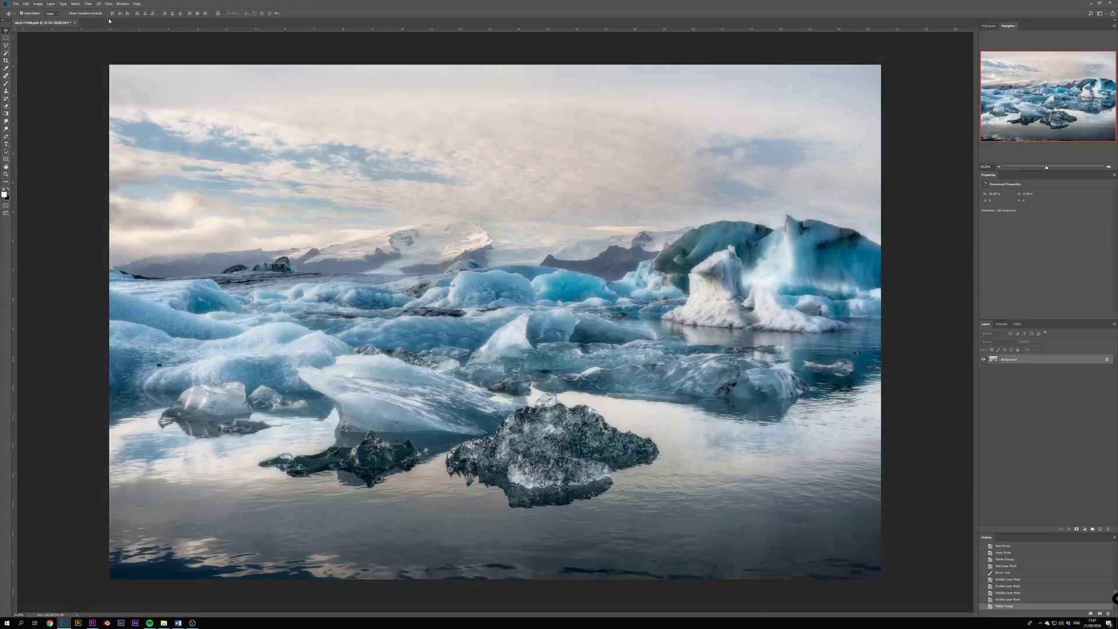
click(88, 4)
mouse_move(109, 104)
click(176, 124)
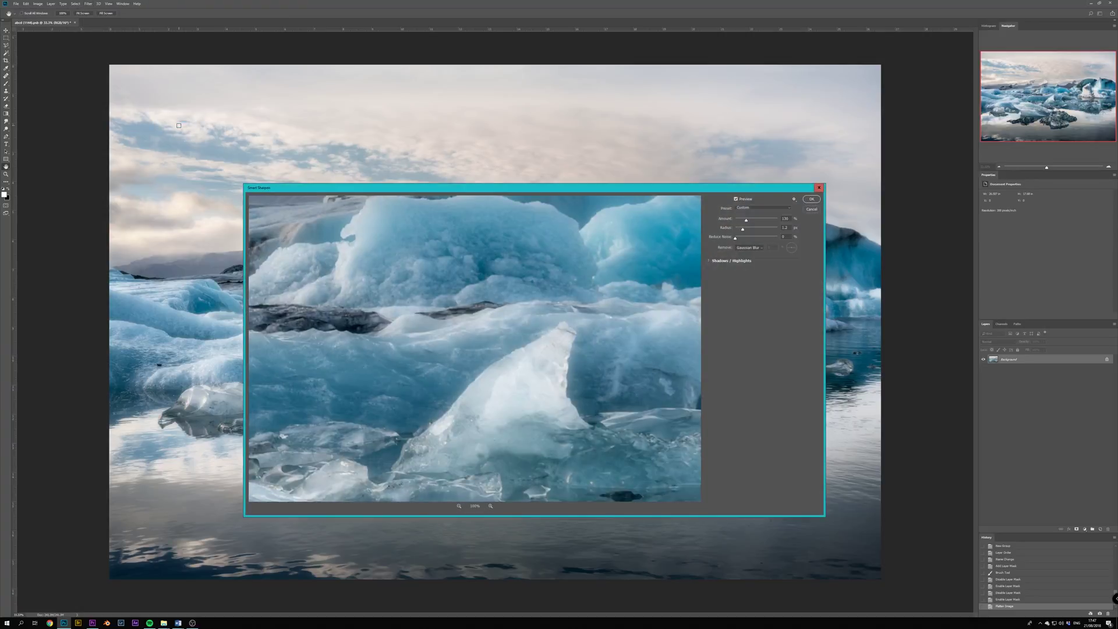
drag(531, 364, 576, 287)
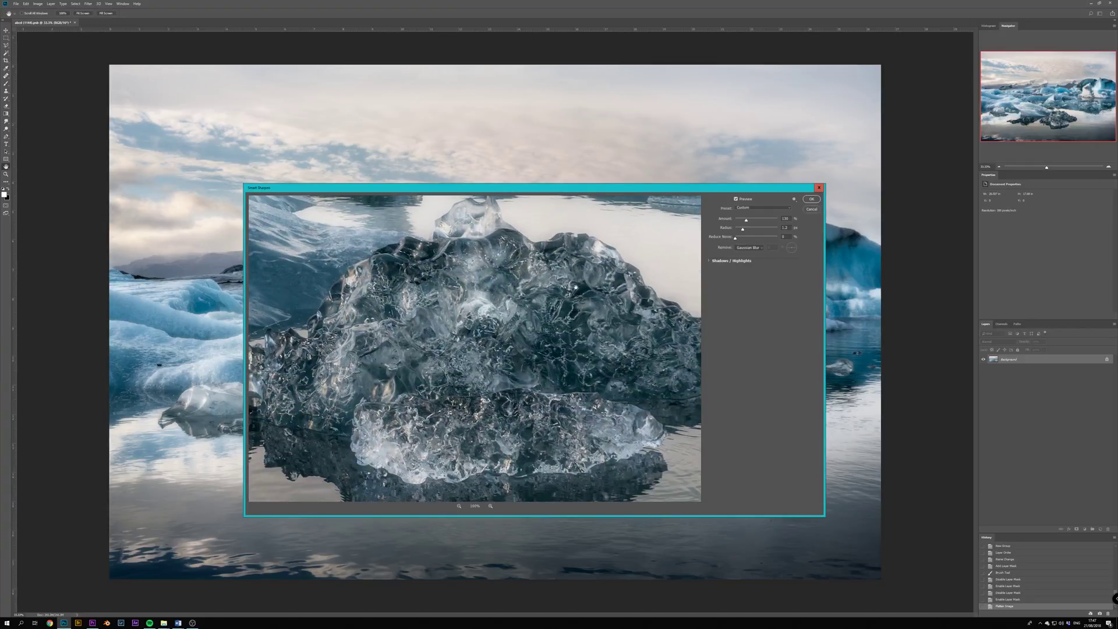
click(811, 199)
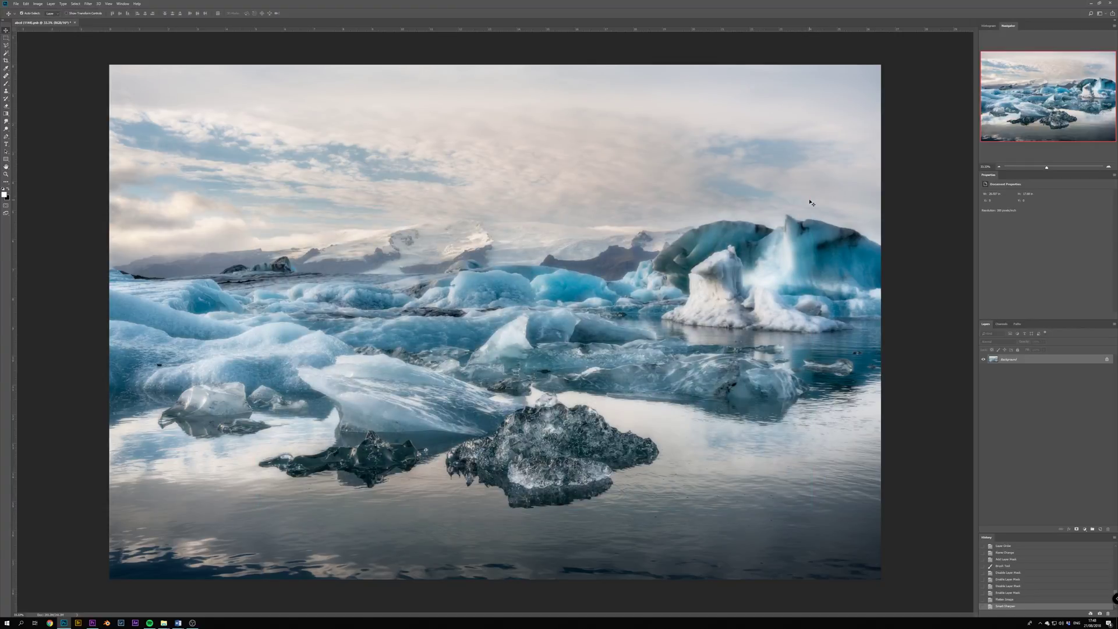